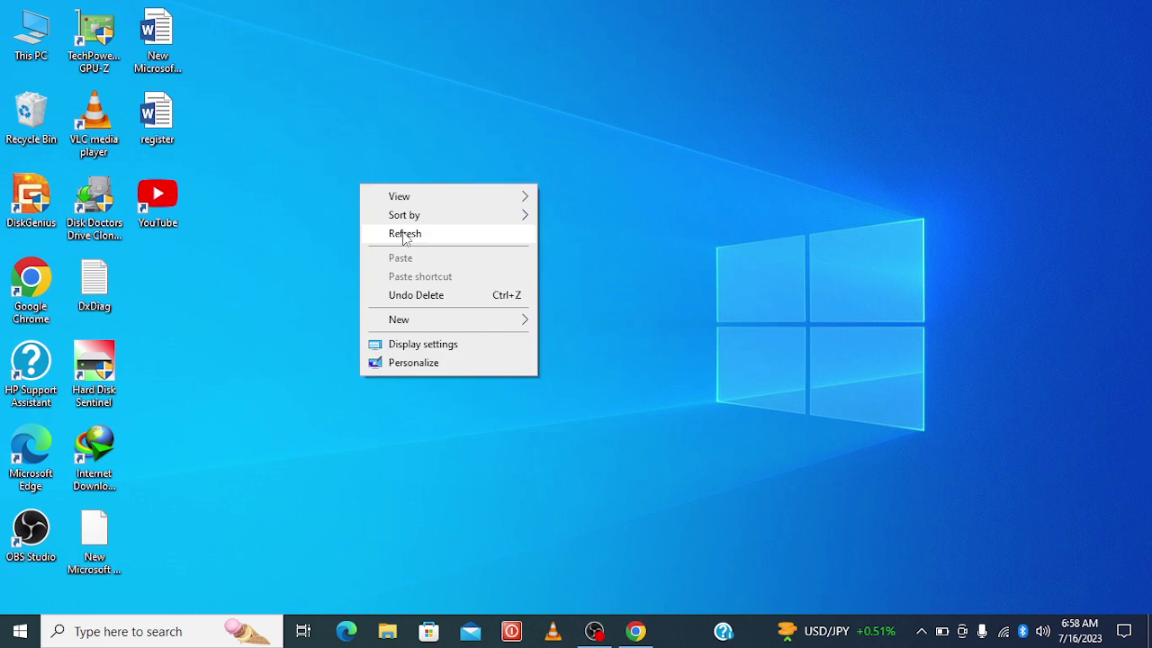
Refresh the desktop and open the Tere Bin folder on Local Disk (F:) in a maximized window.
{"action": "left_click", "coordinate": [405, 233]}
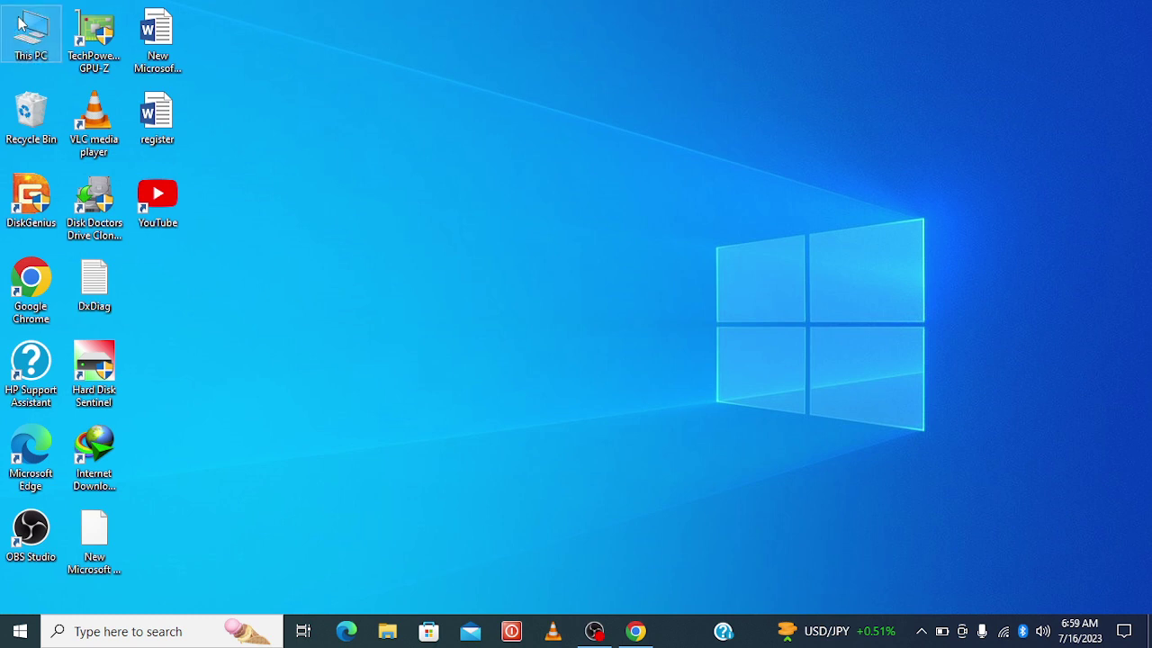
{"action": "double_click", "coordinate": [21, 24]}
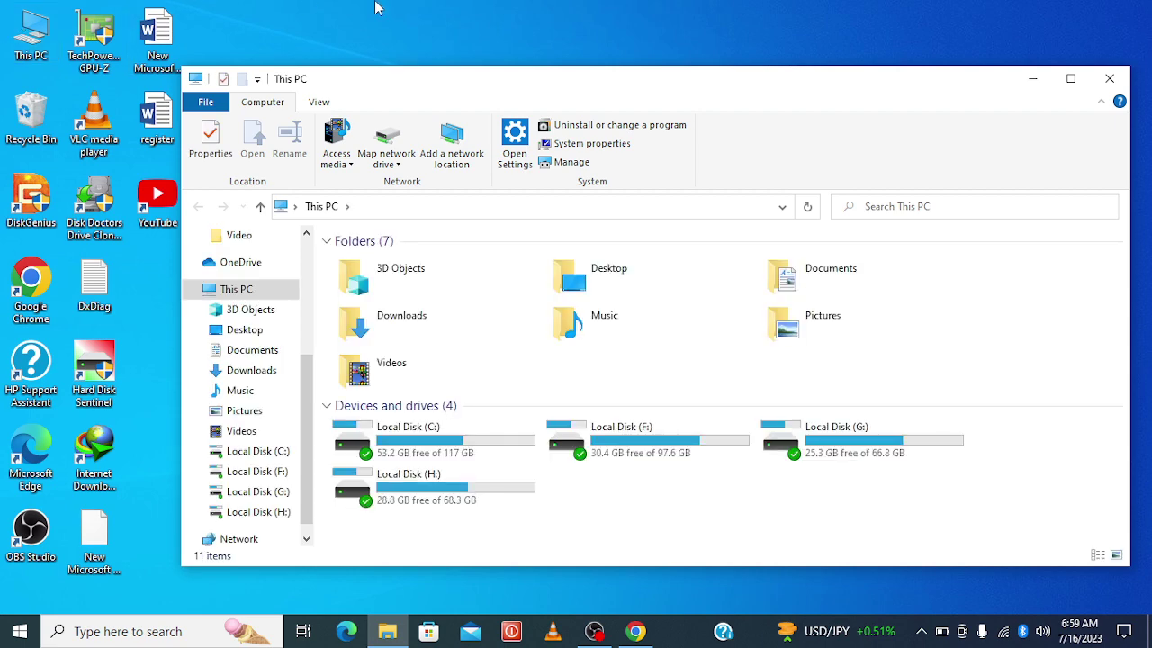
{"action": "left_click", "coordinate": [1072, 78]}
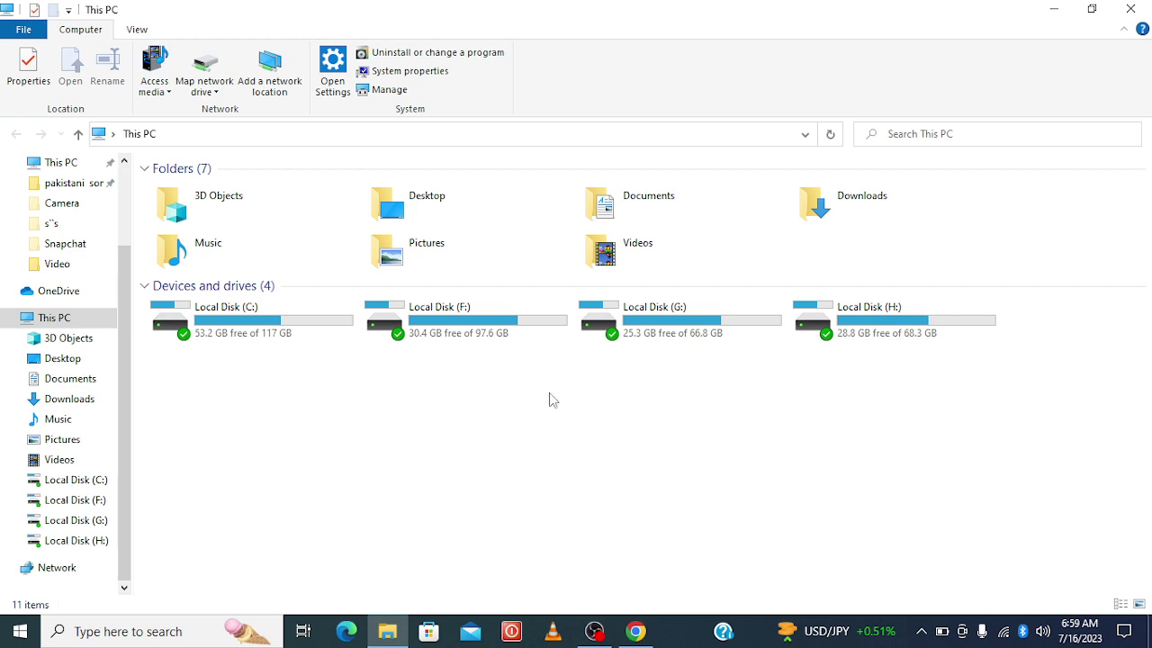
{"action": "left_click", "coordinate": [545, 319]}
{"action": "double_click", "coordinate": [544, 320]}
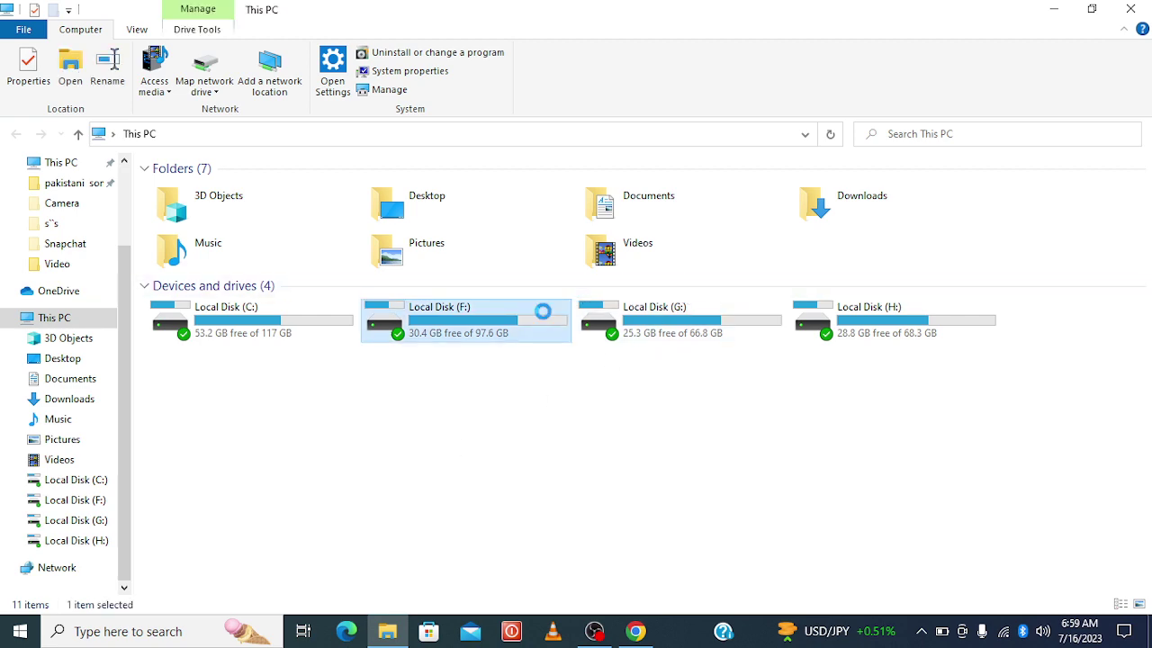
{"action": "key", "text": "super+Down"}
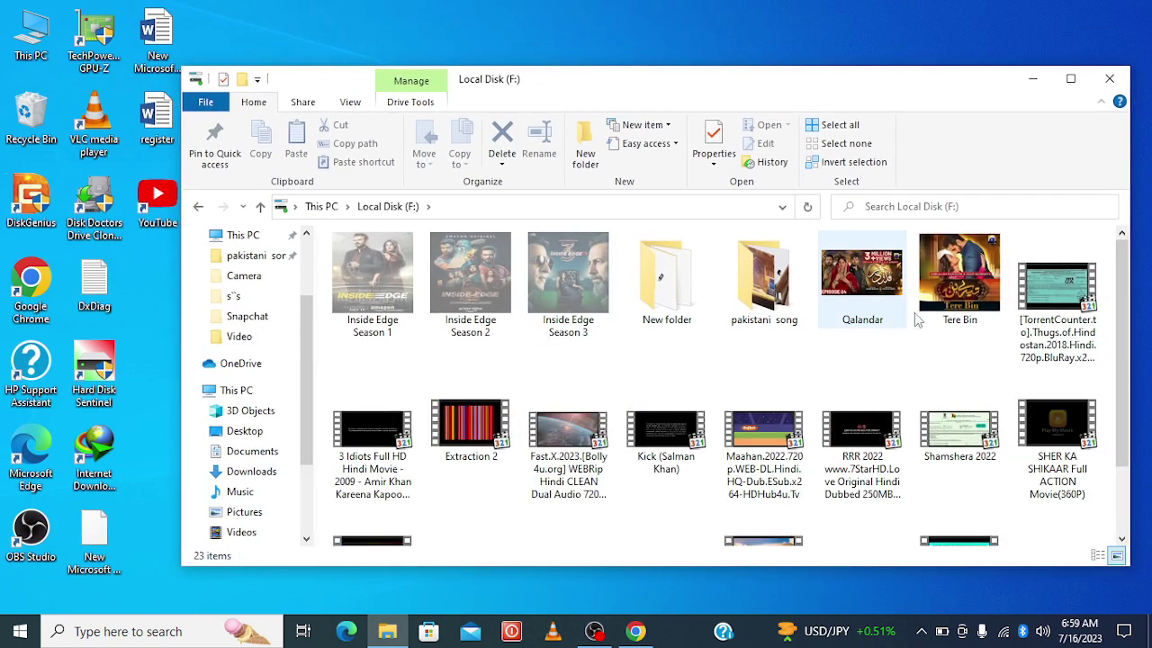
{"action": "double_click", "coordinate": [955, 288]}
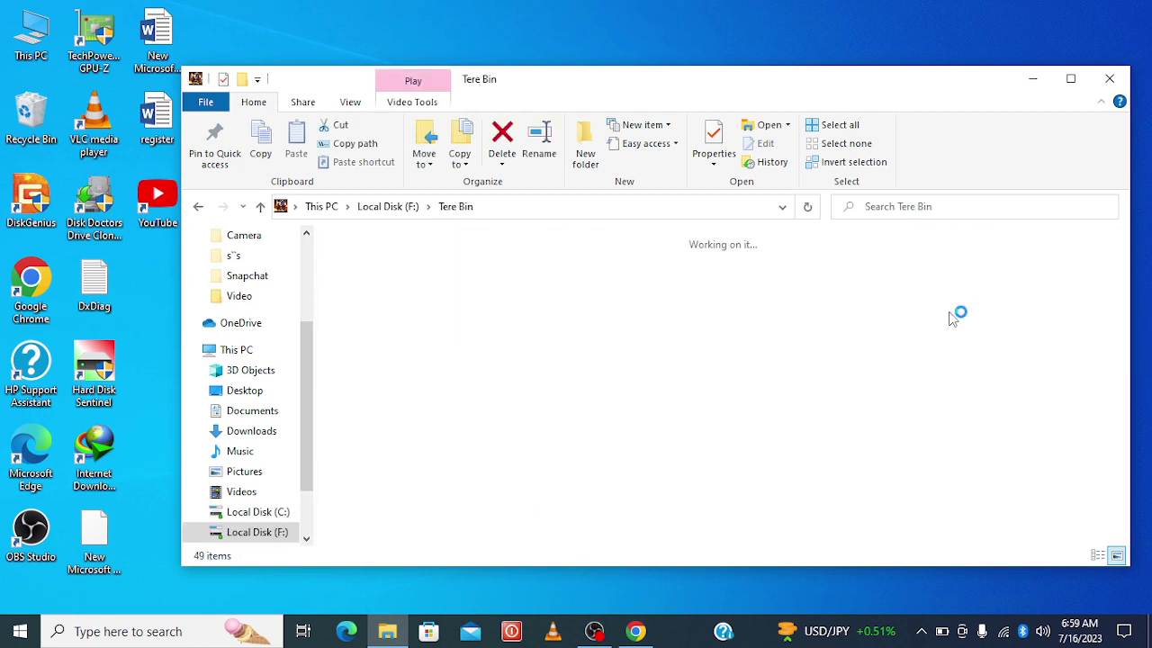
{"action": "left_click", "coordinate": [1071, 78]}
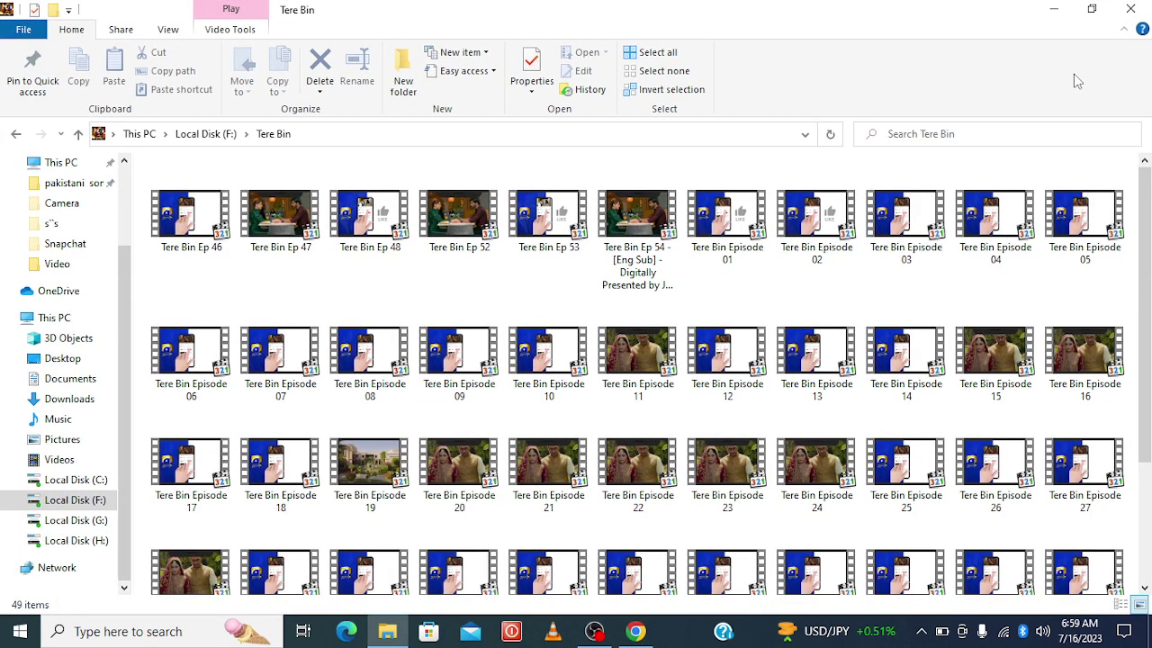
Play Tere Bin Ep 46 in the default player, skip to about 06:49 and close the player.
{"action": "left_click", "coordinate": [224, 235]}
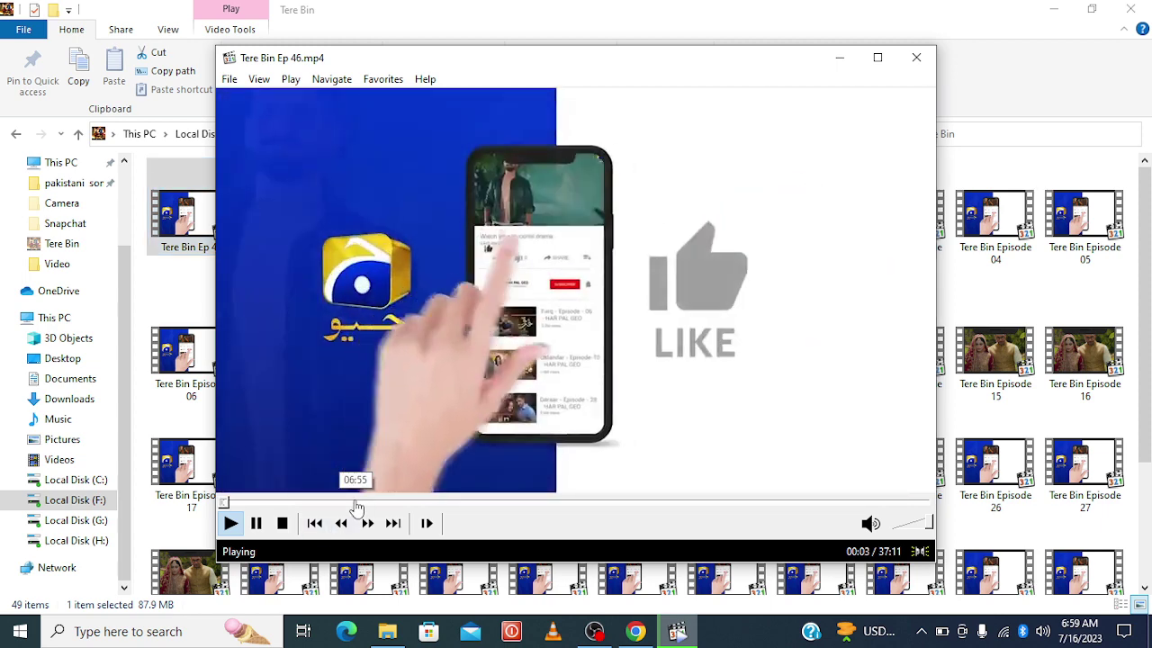
{"action": "left_click", "coordinate": [352, 502]}
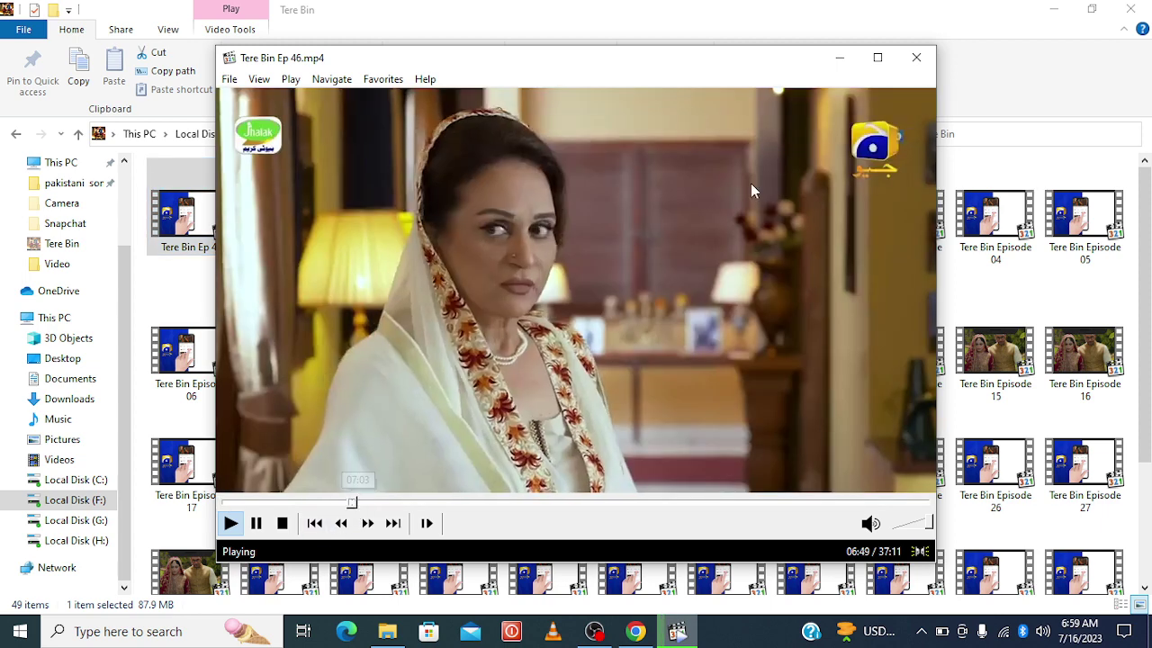
{"action": "left_click", "coordinate": [917, 58]}
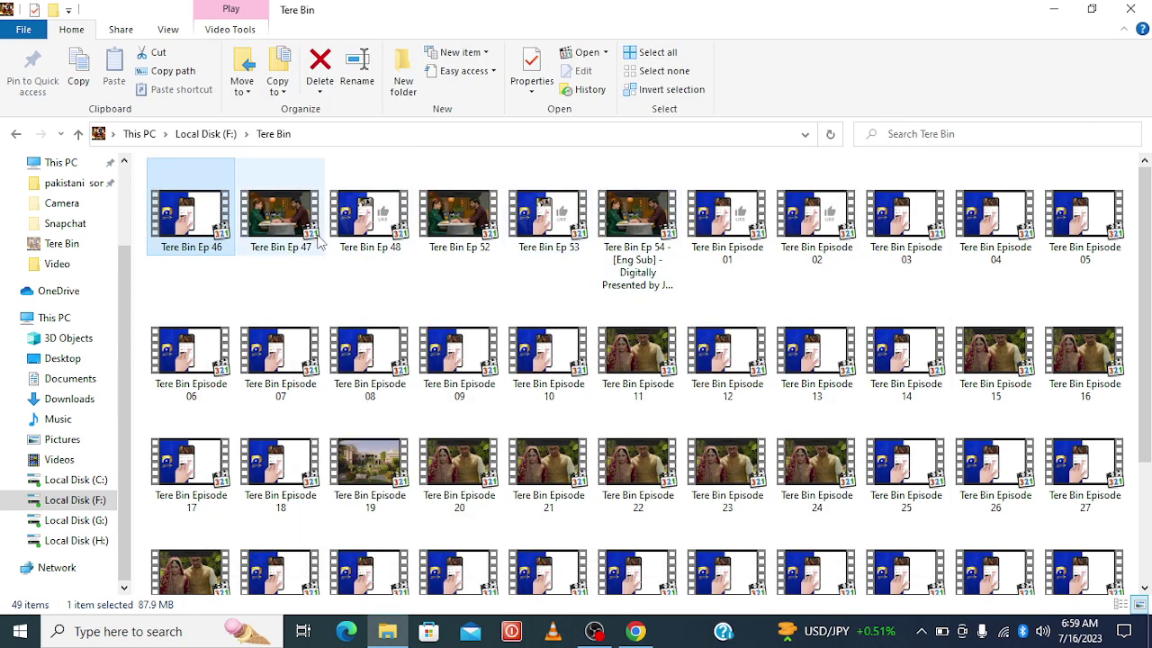
Open Tere Bin Ep 48 with VLC media player, skip to about 08:42 and close the player.
{"action": "double_click", "coordinate": [396, 225]}
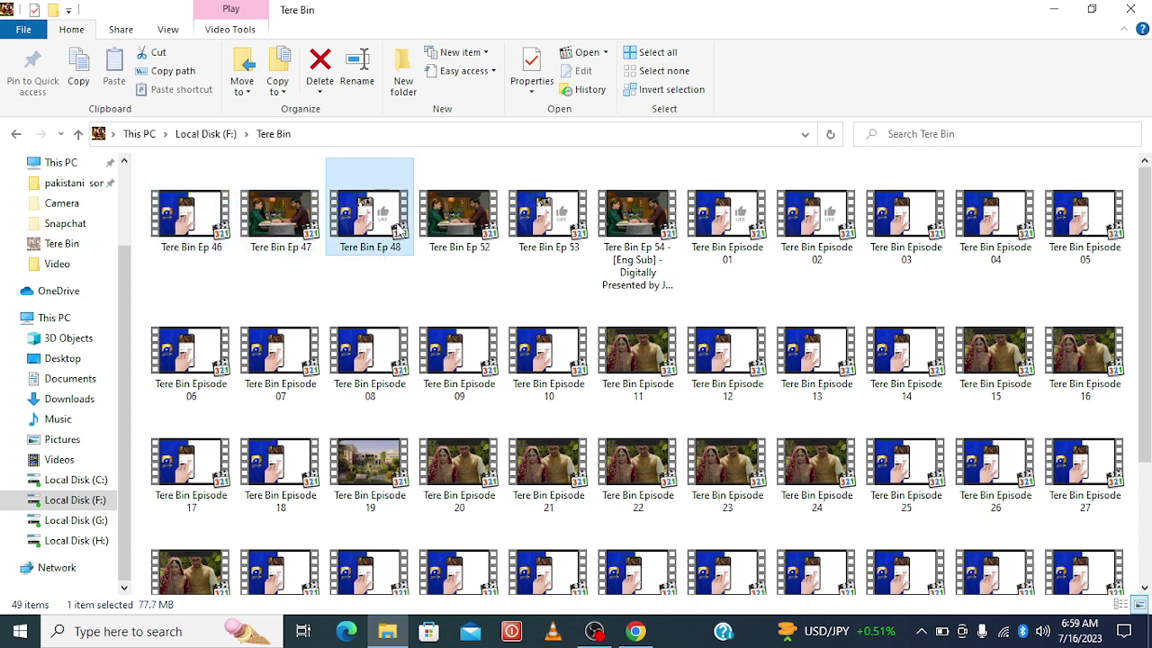
{"action": "right_click", "coordinate": [396, 221]}
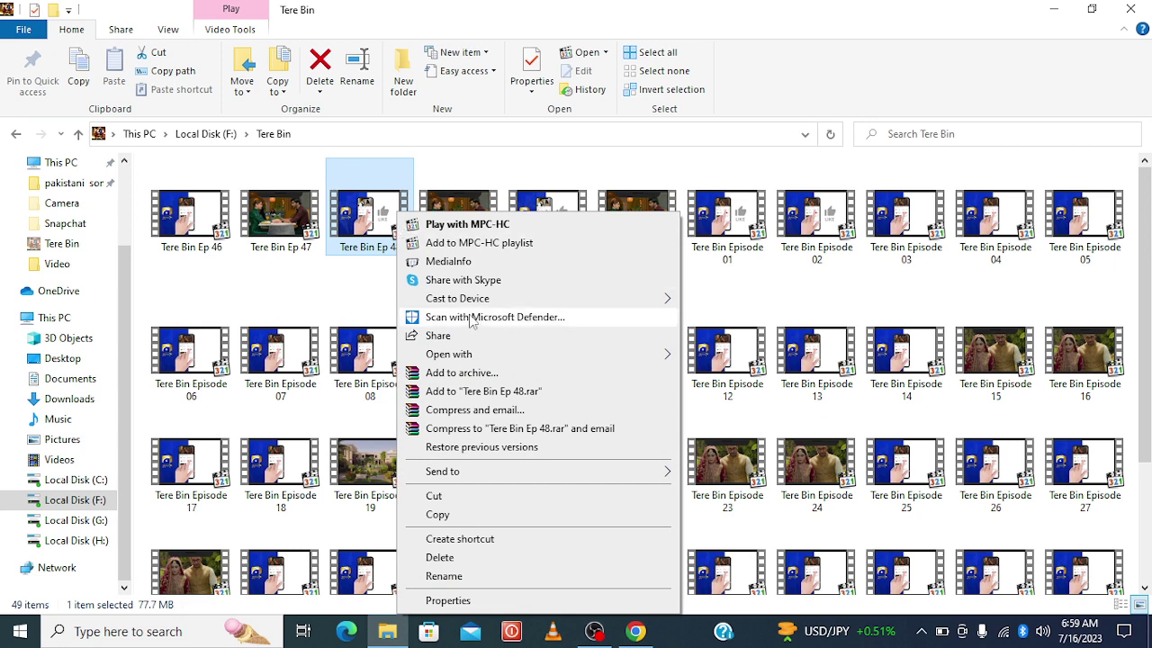
{"action": "mouse_move", "coordinate": [487, 360]}
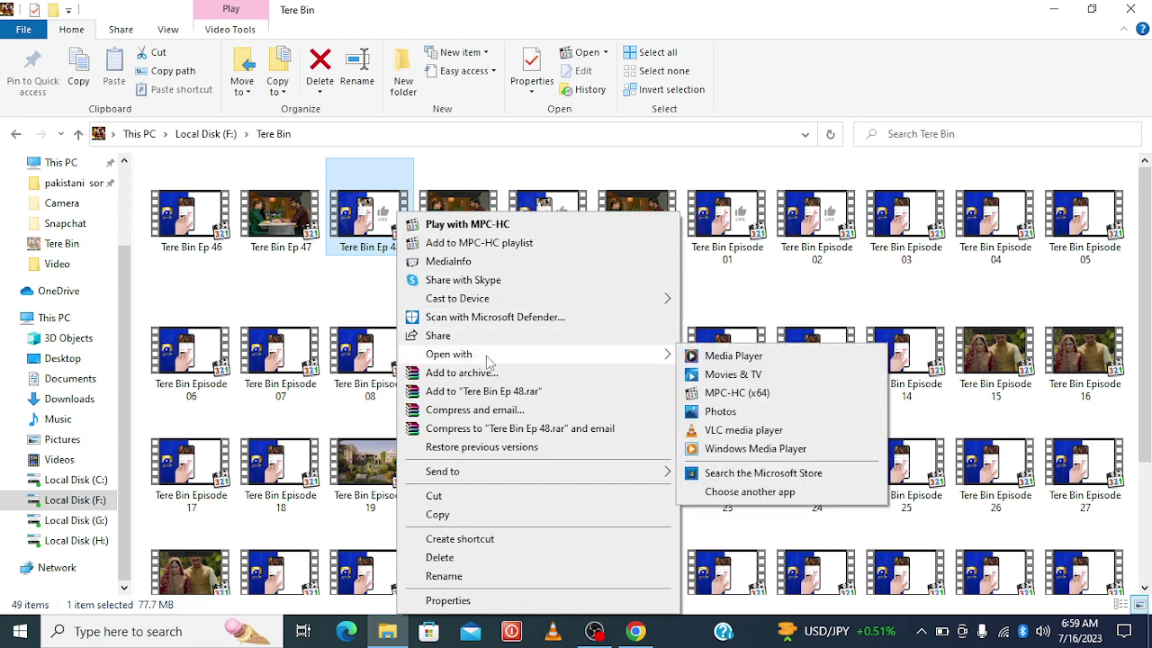
{"action": "left_click", "coordinate": [725, 431]}
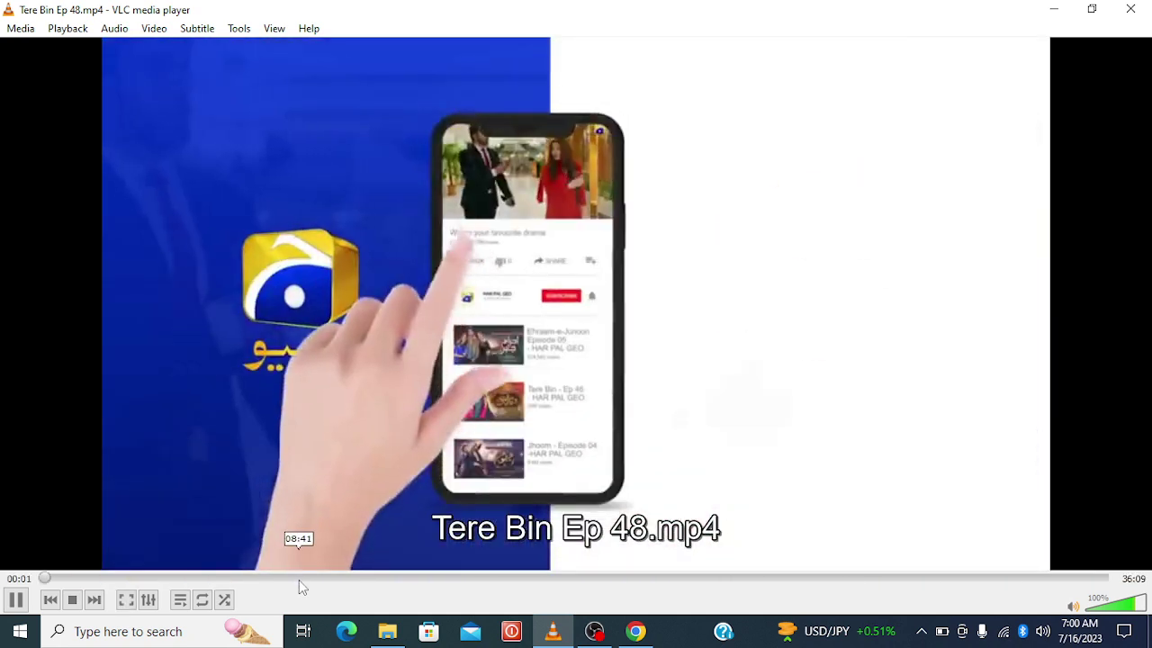
{"action": "left_click", "coordinate": [300, 579]}
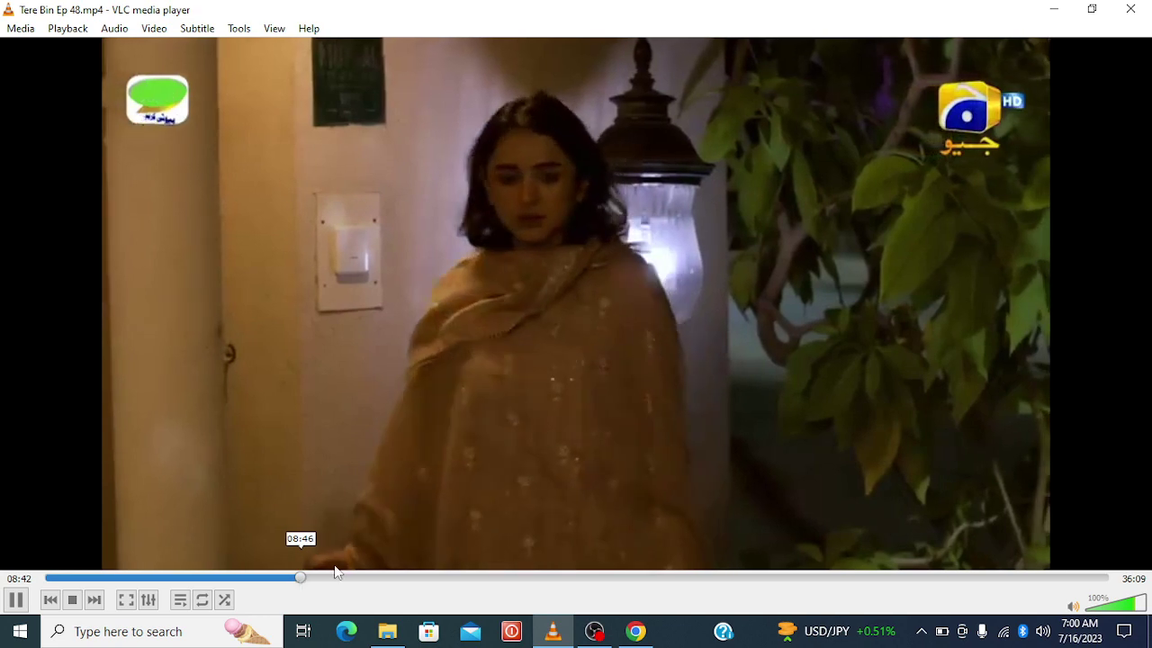
{"action": "left_click", "coordinate": [1131, 8]}
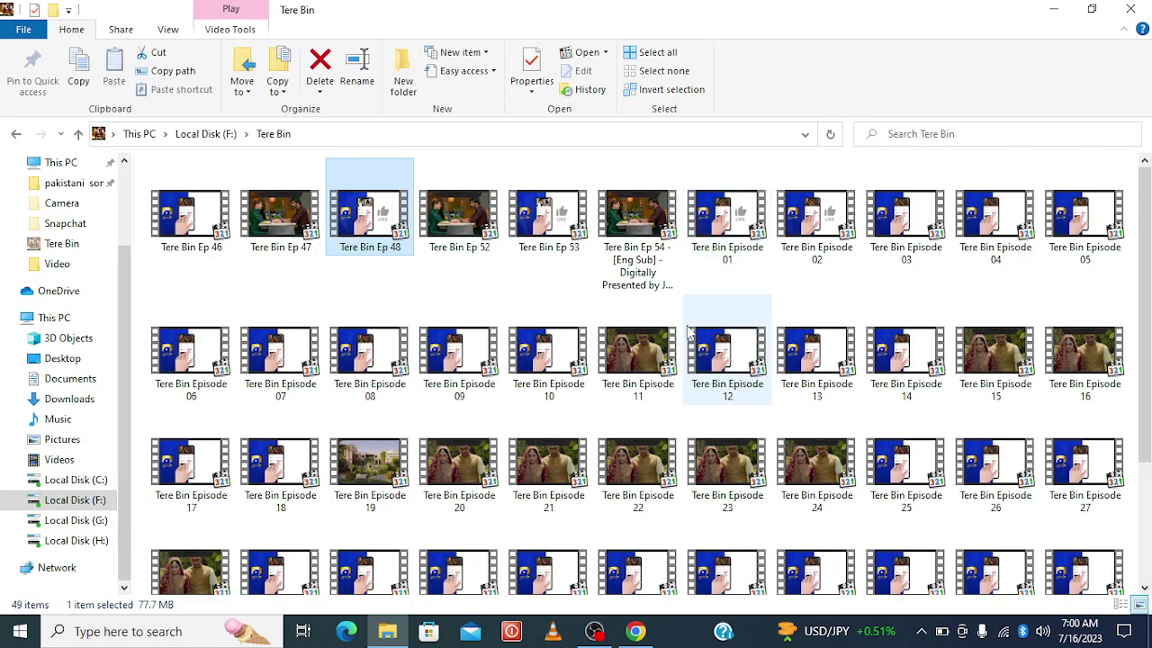
Set VLC media player as the default app for .mp4 files through the properties of Tere Bin Episode 10.
{"action": "left_click", "coordinate": [535, 365]}
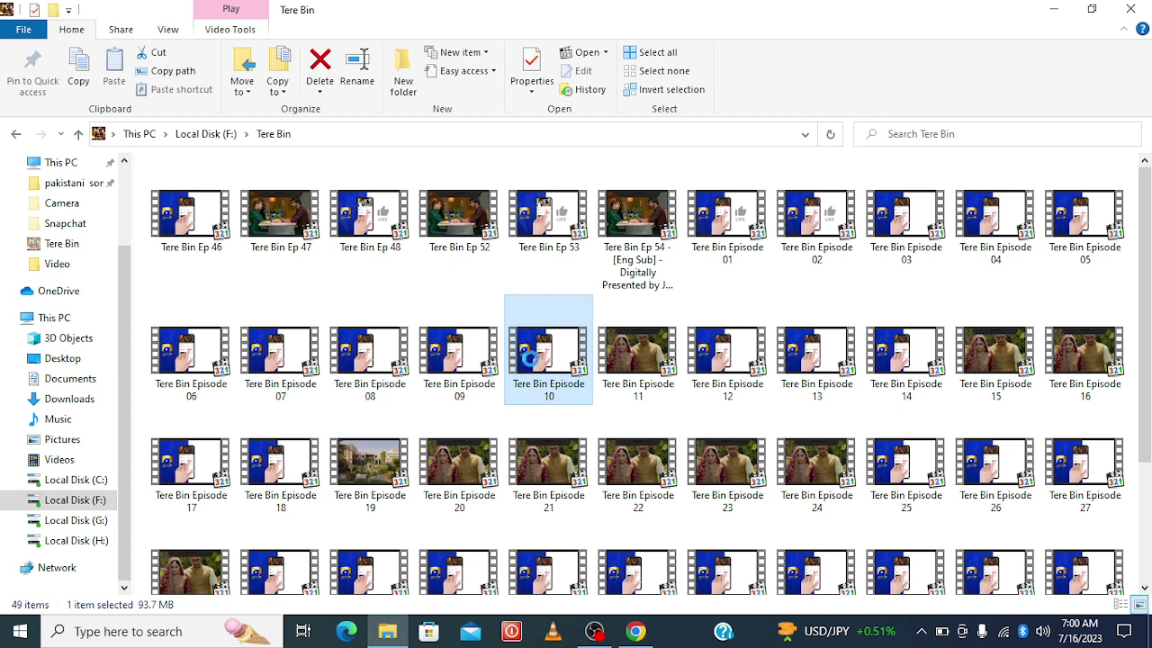
{"action": "right_click", "coordinate": [535, 365]}
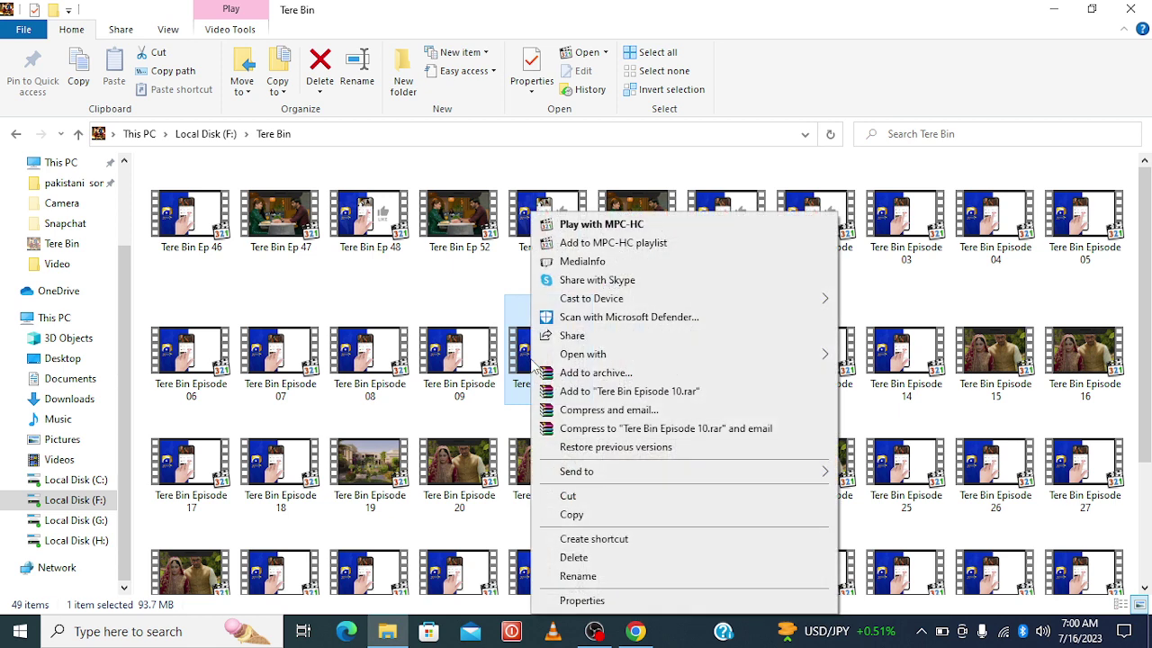
{"action": "left_click", "coordinate": [582, 601]}
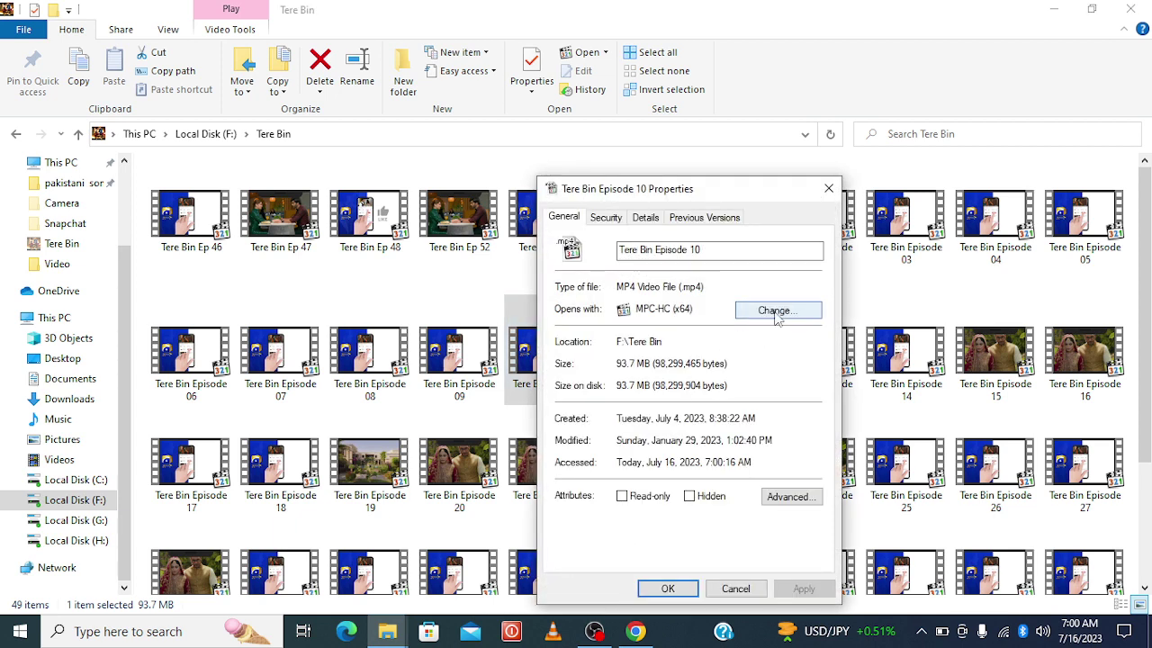
{"action": "left_click", "coordinate": [775, 315]}
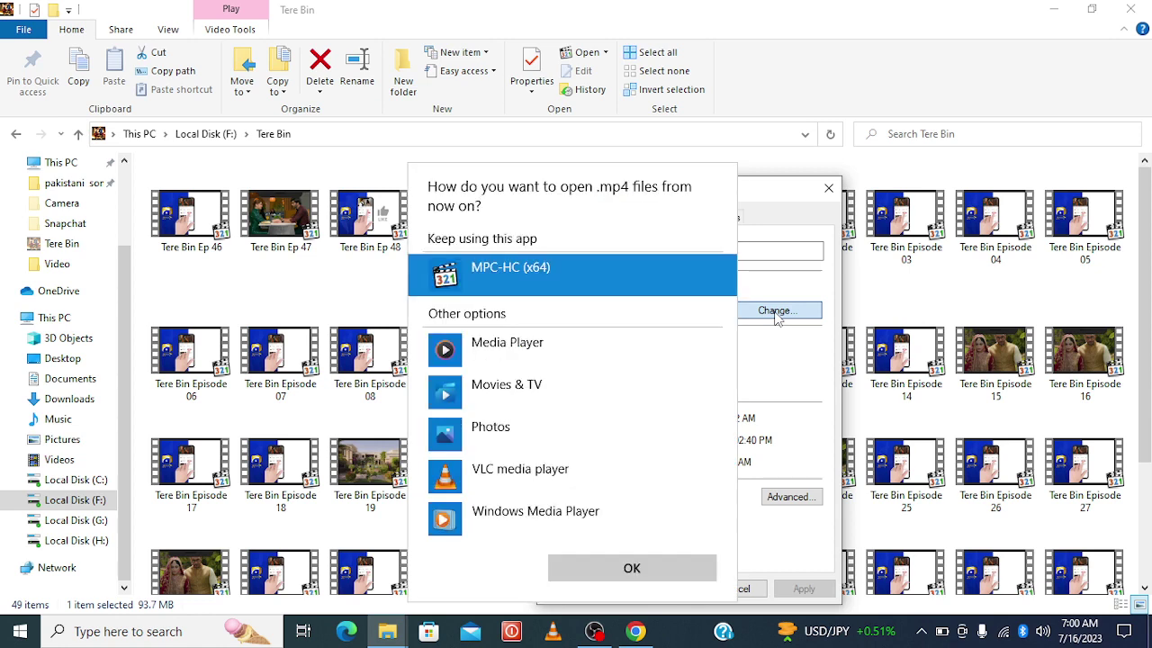
{"action": "left_click", "coordinate": [557, 476]}
{"action": "left_click", "coordinate": [631, 569]}
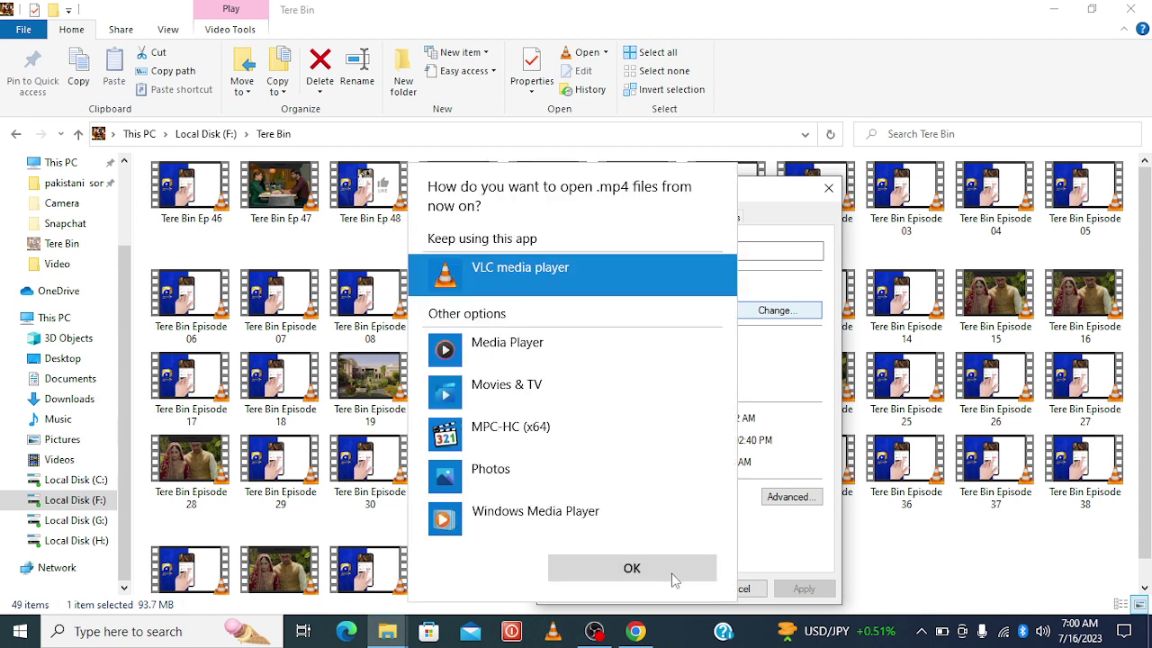
{"action": "left_click", "coordinate": [665, 570]}
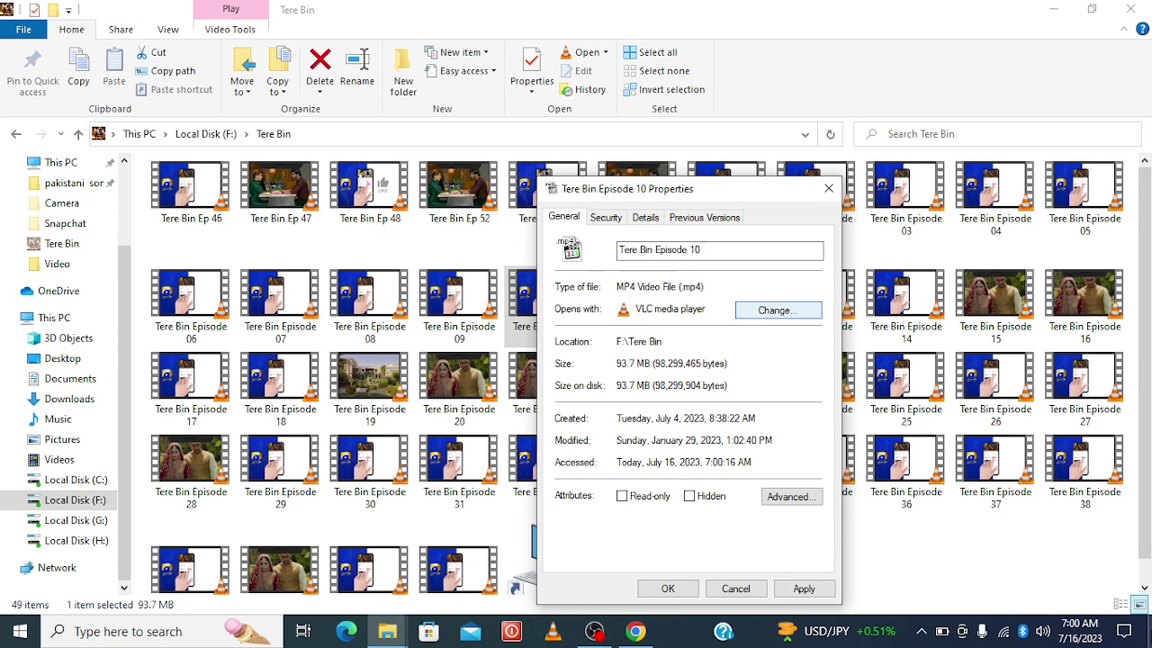
{"action": "key", "text": "Return"}
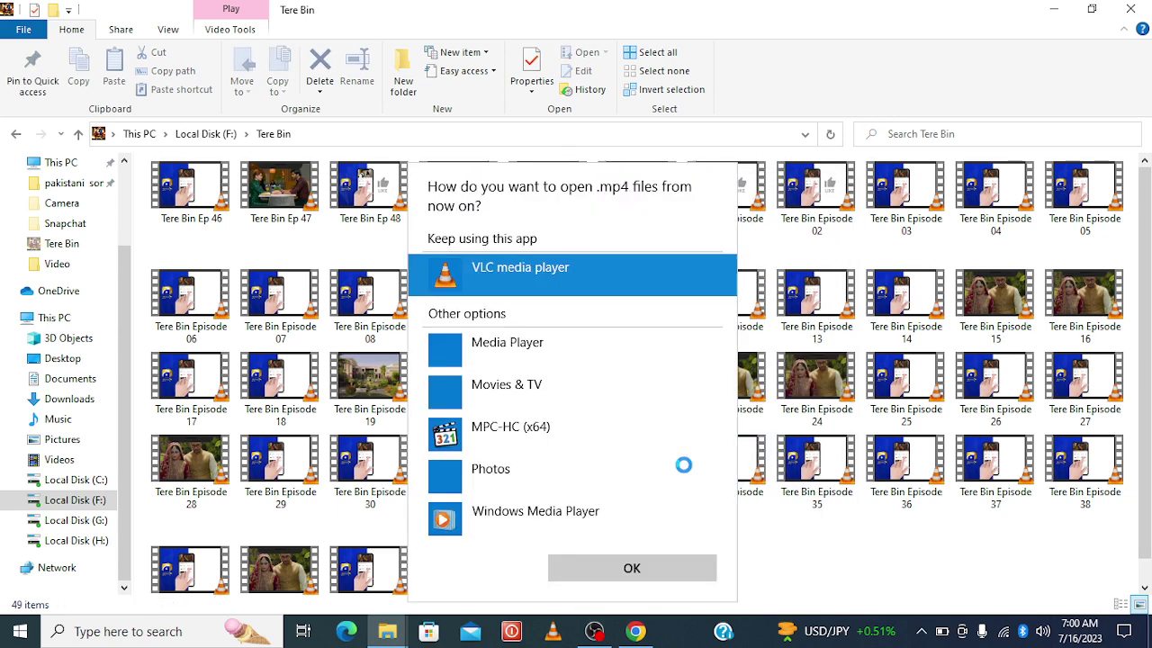
{"action": "left_click", "coordinate": [630, 572]}
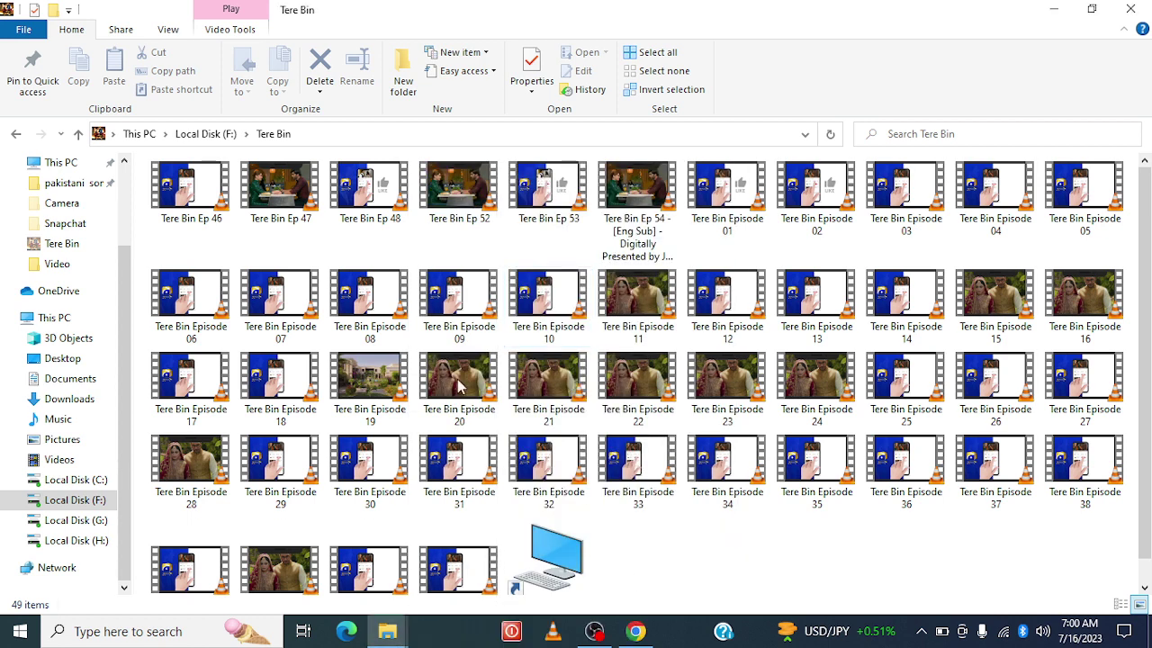
Test the default player by playing Tere Bin Episode 20 and Episode 12, closing the player after each.
{"action": "left_click", "coordinate": [459, 382]}
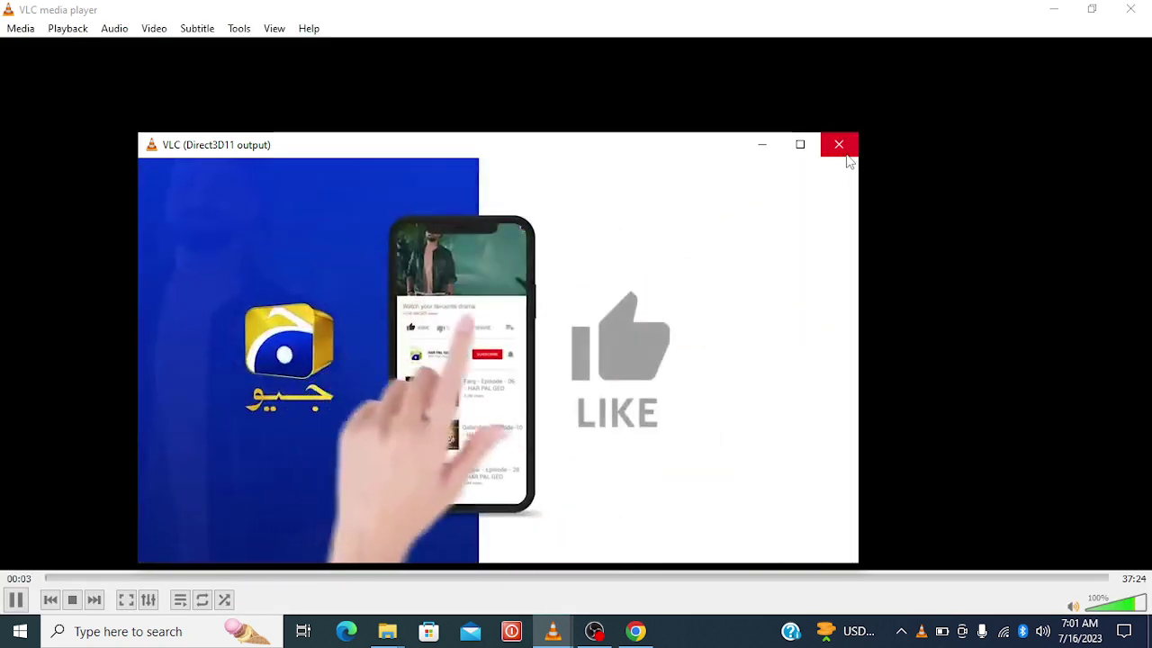
{"action": "left_click", "coordinate": [1131, 9]}
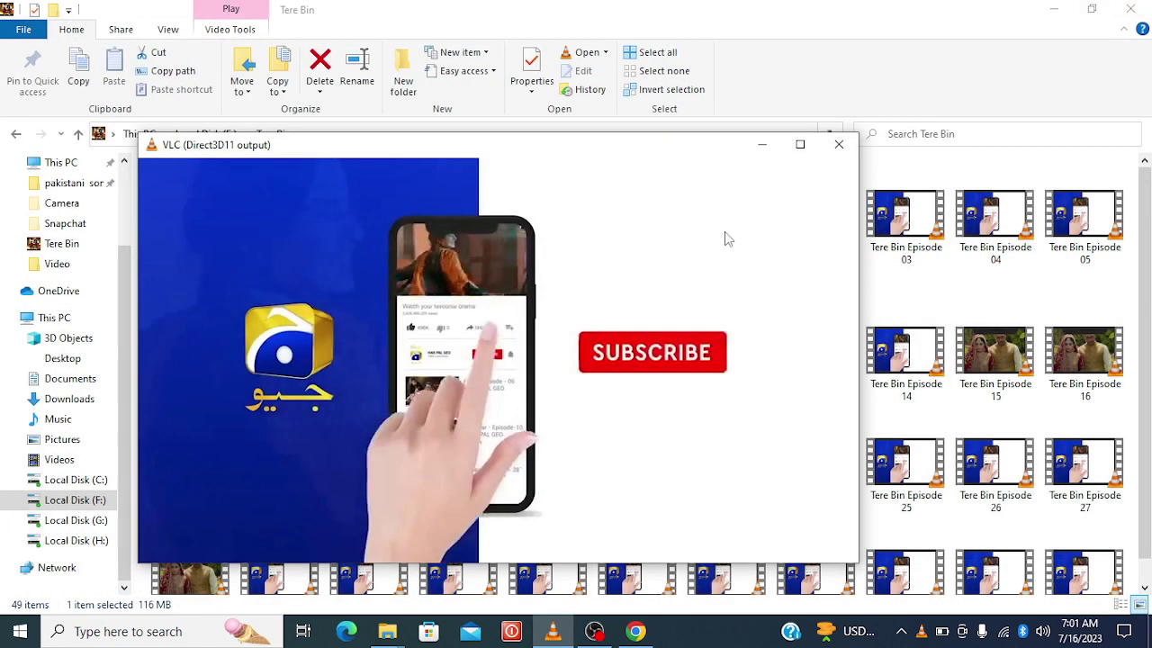
{"action": "left_click", "coordinate": [731, 373]}
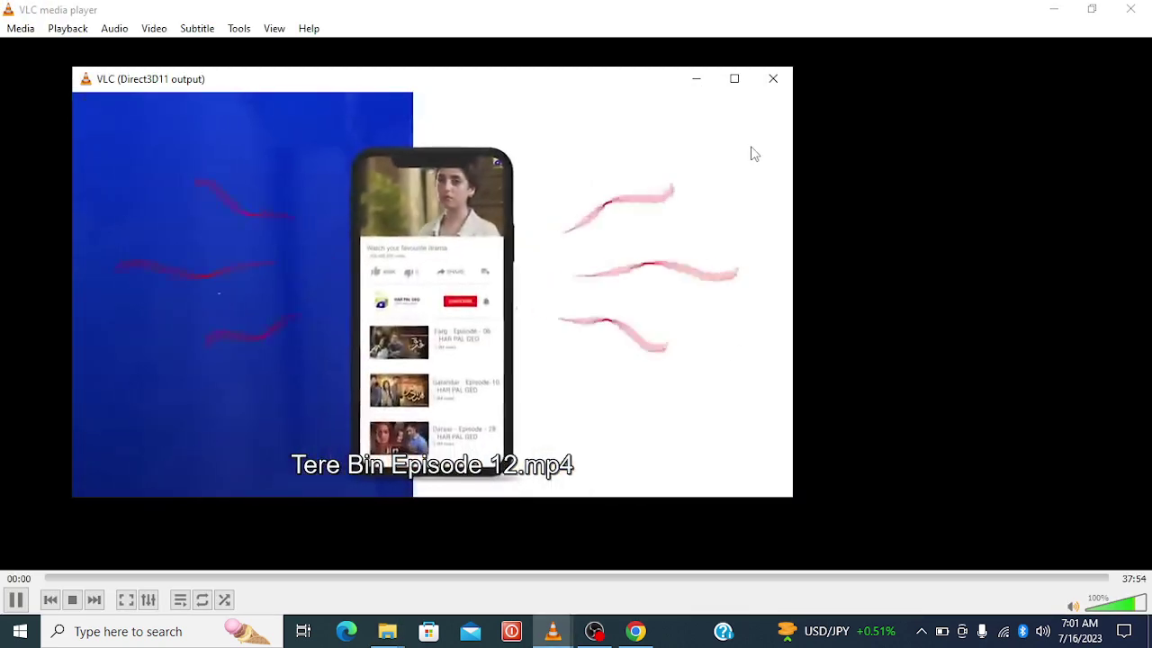
{"action": "left_click", "coordinate": [736, 79]}
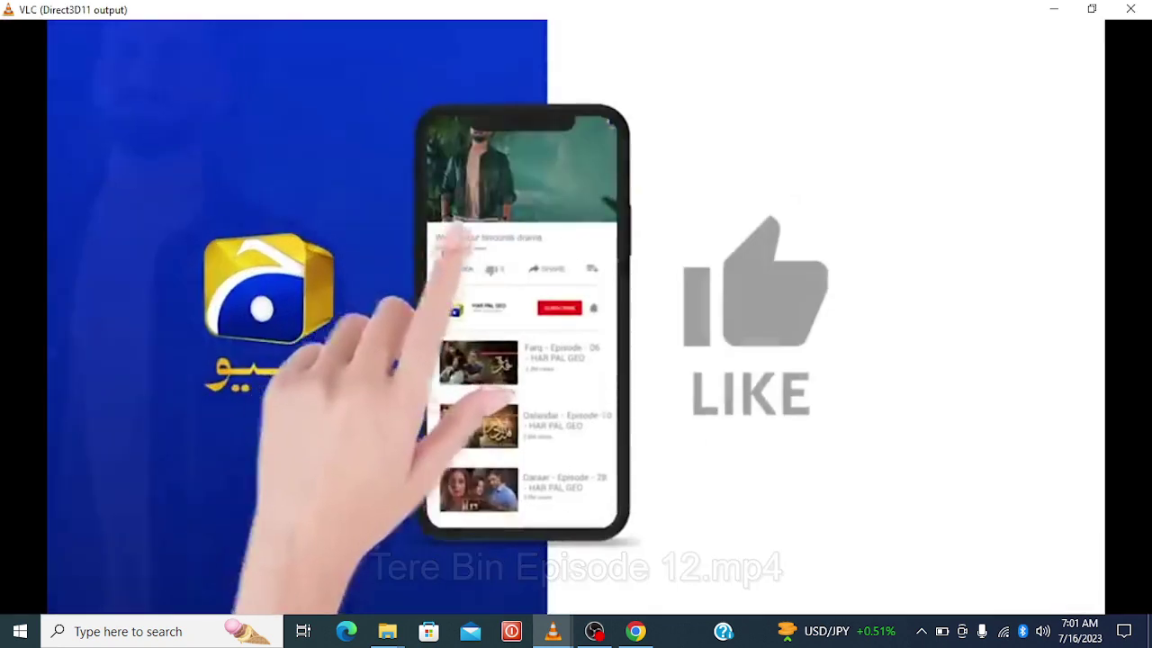
{"action": "left_click", "coordinate": [1071, 8]}
{"action": "left_click", "coordinate": [1131, 8]}
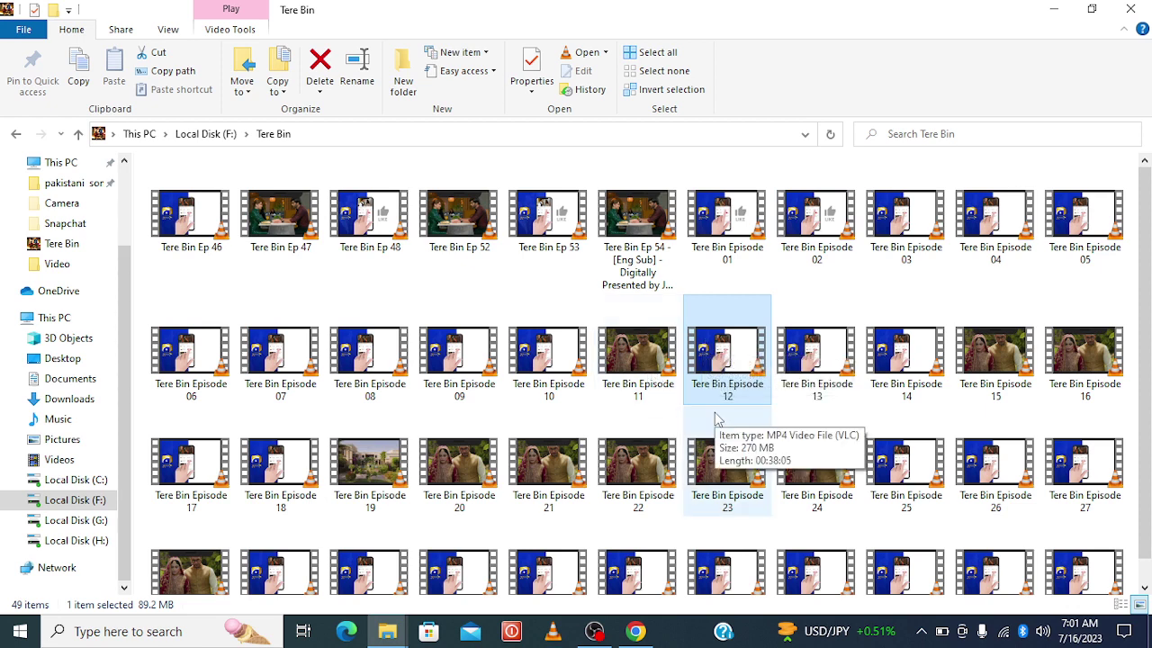
Open Tere Bin Episode 12 with Movies & TV and skip ahead to about 0:49, then to about 2:24.
{"action": "double_click", "coordinate": [711, 319]}
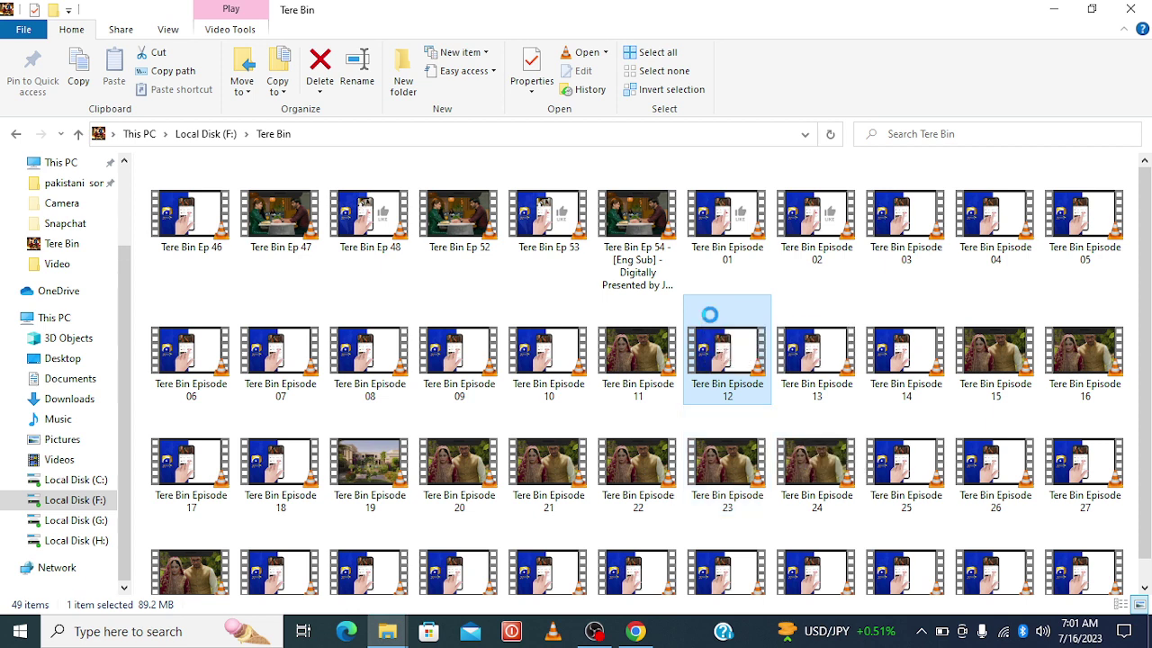
{"action": "right_click", "coordinate": [711, 318]}
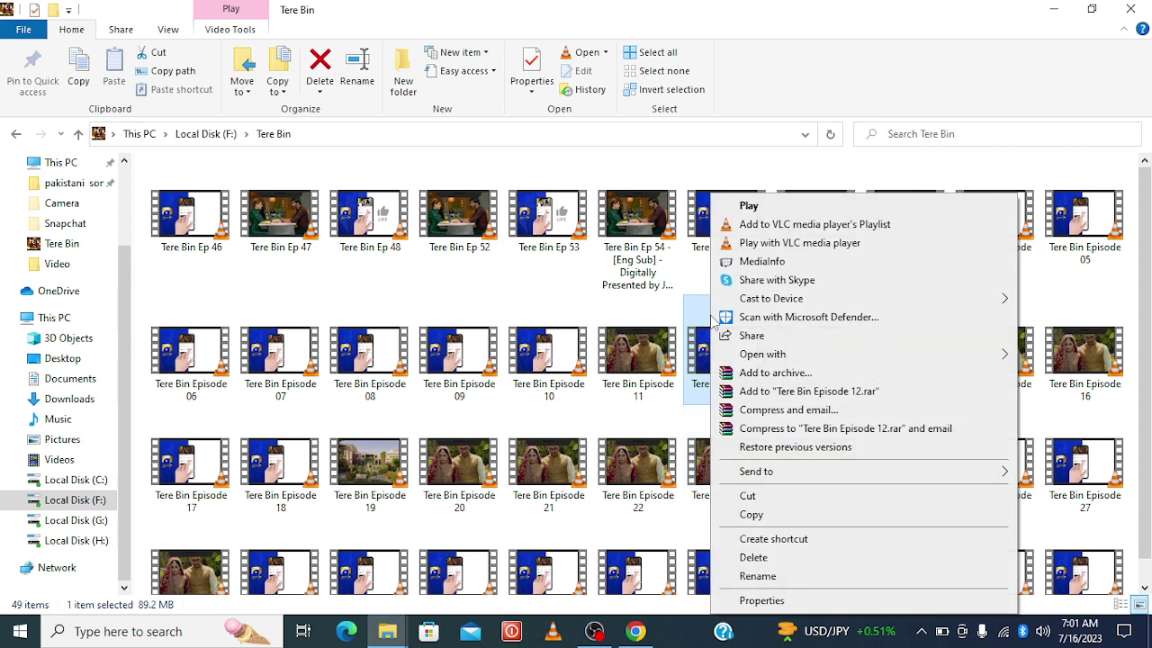
{"action": "mouse_move", "coordinate": [785, 356]}
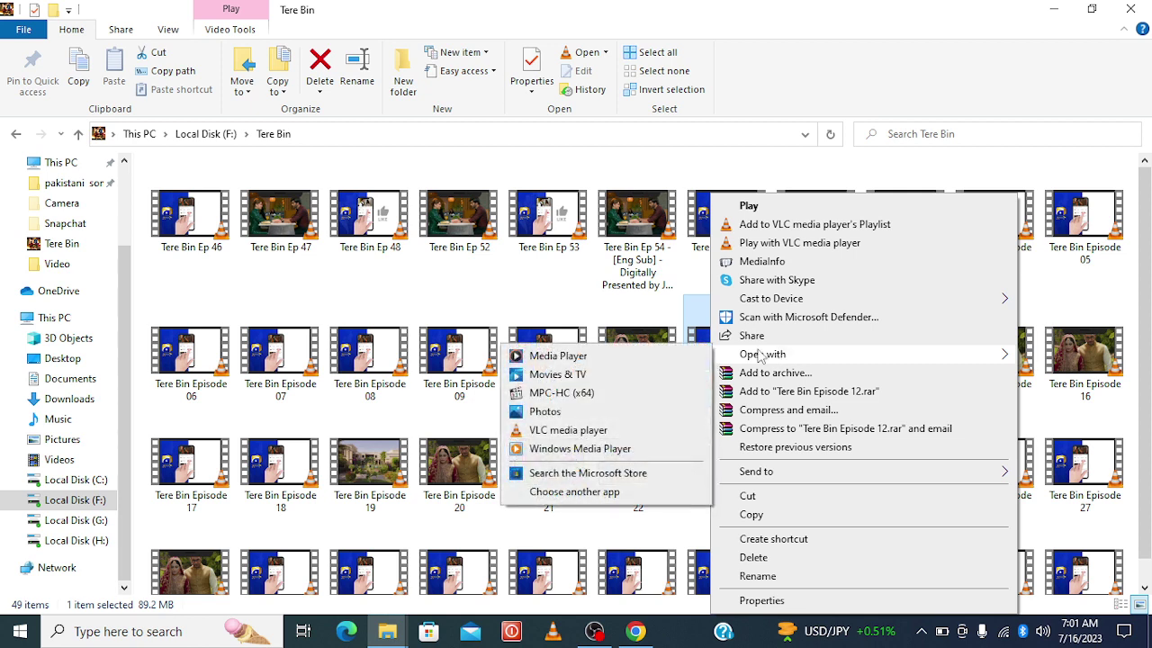
{"action": "left_click", "coordinate": [578, 375]}
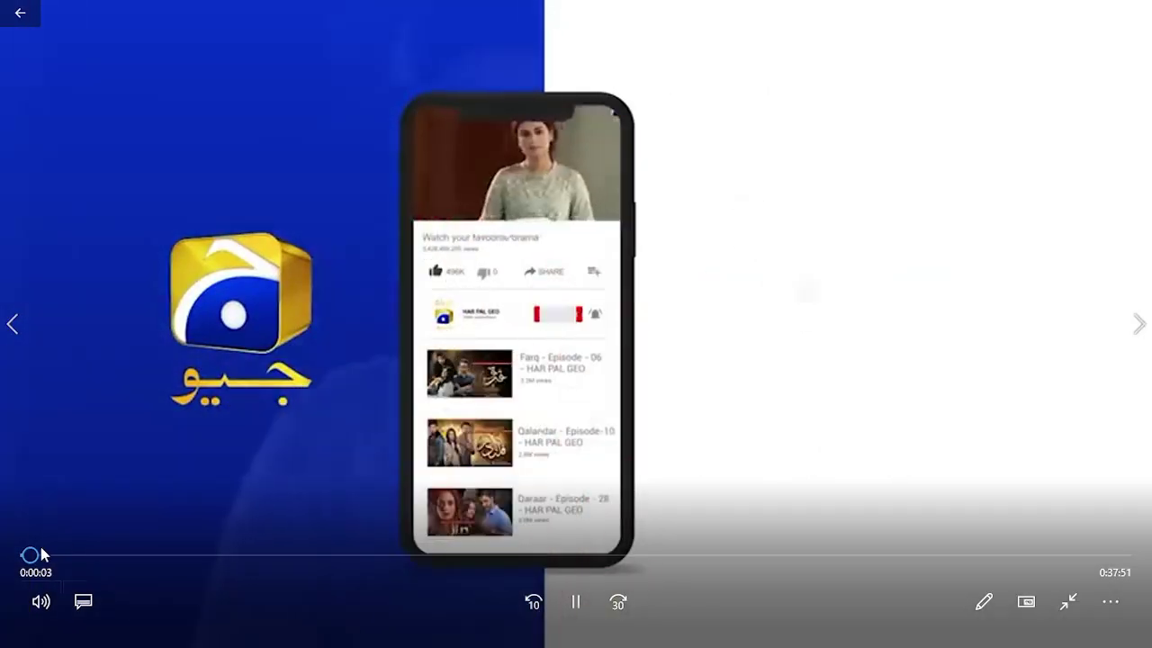
{"action": "left_click", "coordinate": [52, 556]}
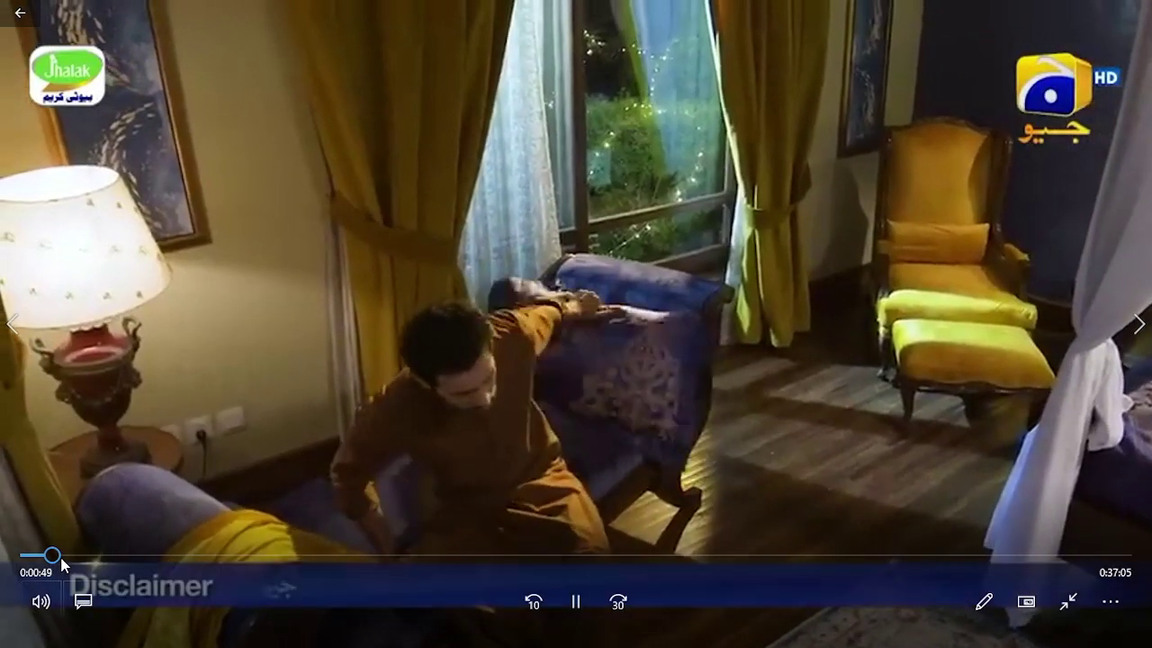
{"action": "left_click", "coordinate": [96, 556]}
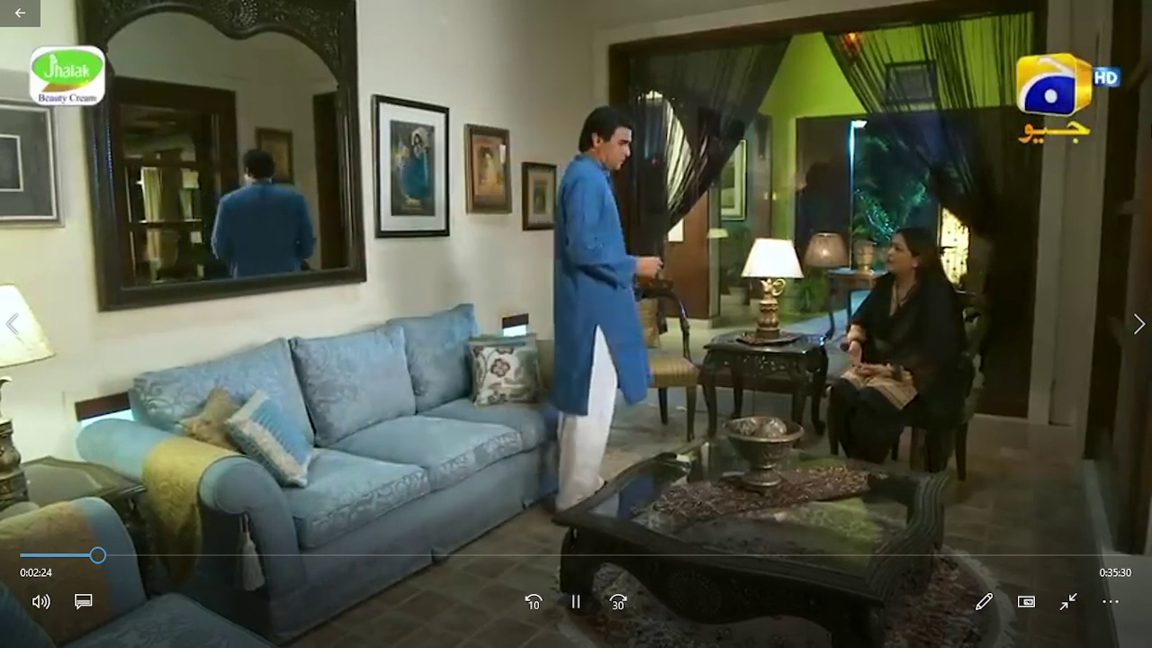
Close Movies & TV and play Tere Bin Episode 12 with Media Player instead, skipping to about 3:05 before closing it.
{"action": "key", "text": "alt+F4"}
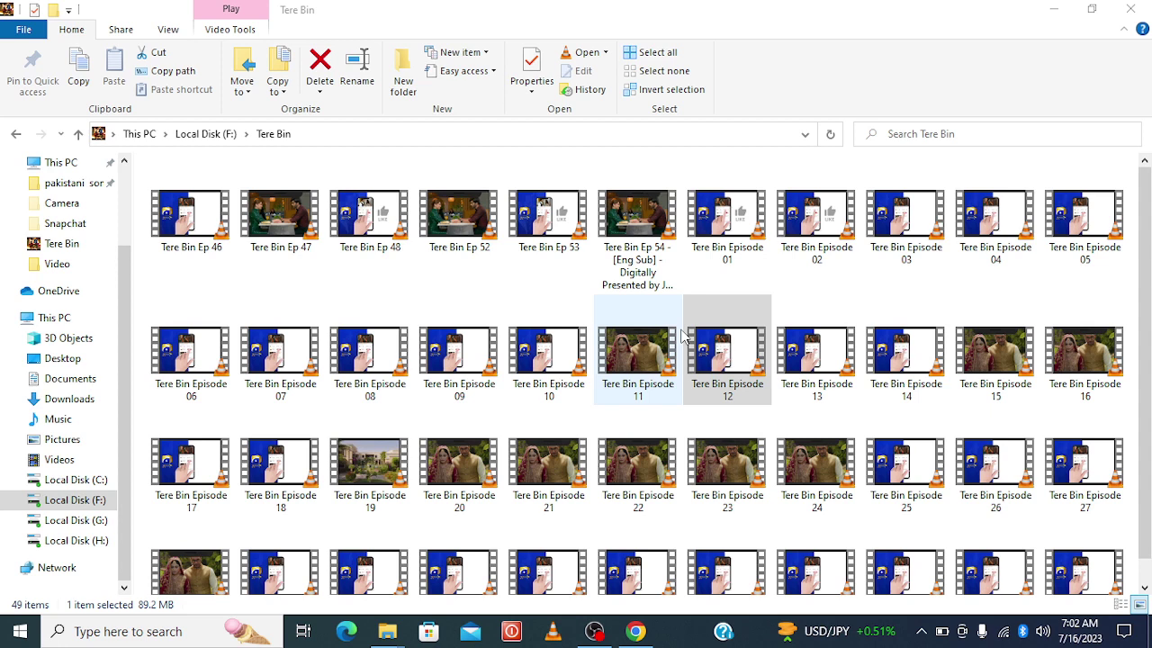
{"action": "left_click", "coordinate": [735, 387]}
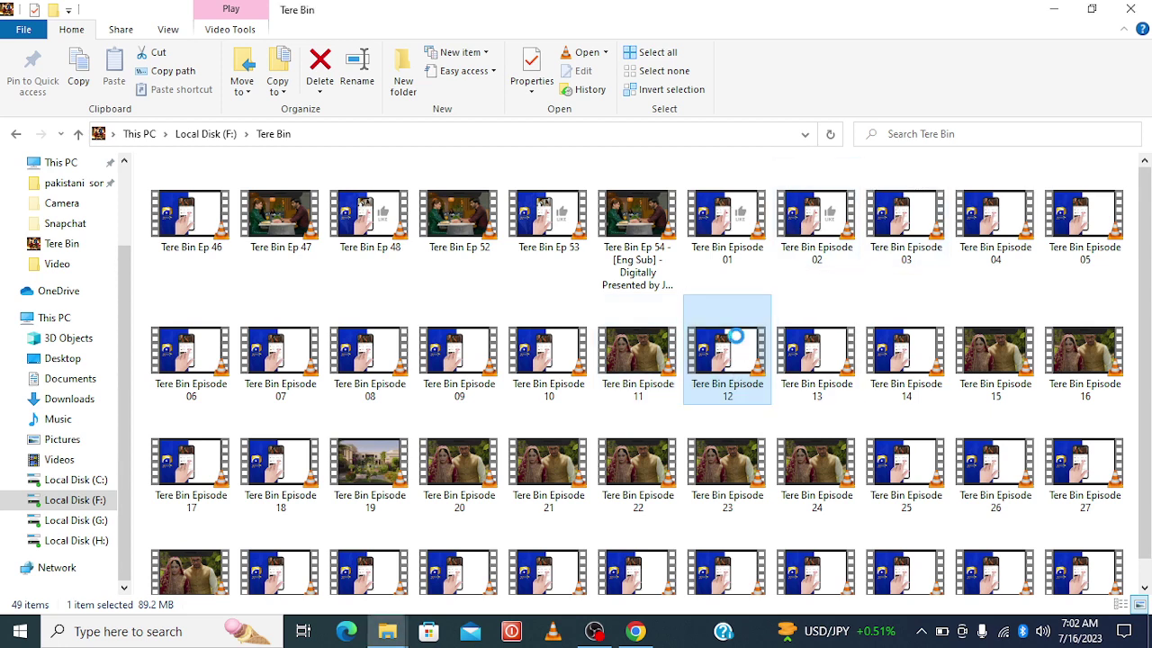
{"action": "right_click", "coordinate": [735, 336]}
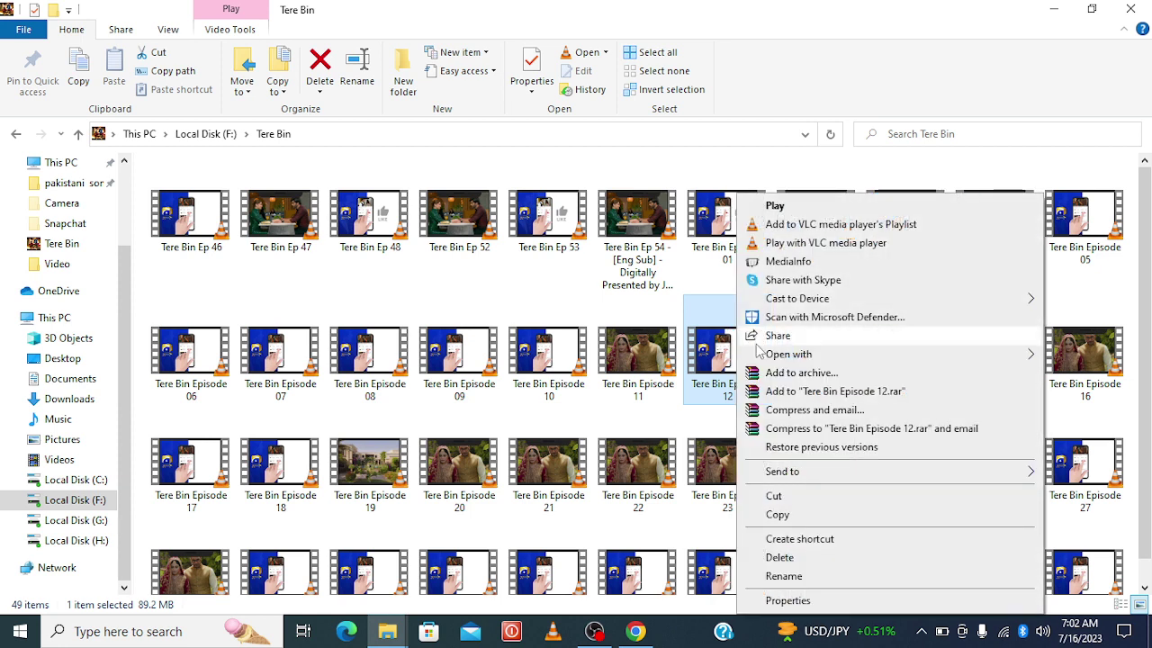
{"action": "mouse_move", "coordinate": [826, 358]}
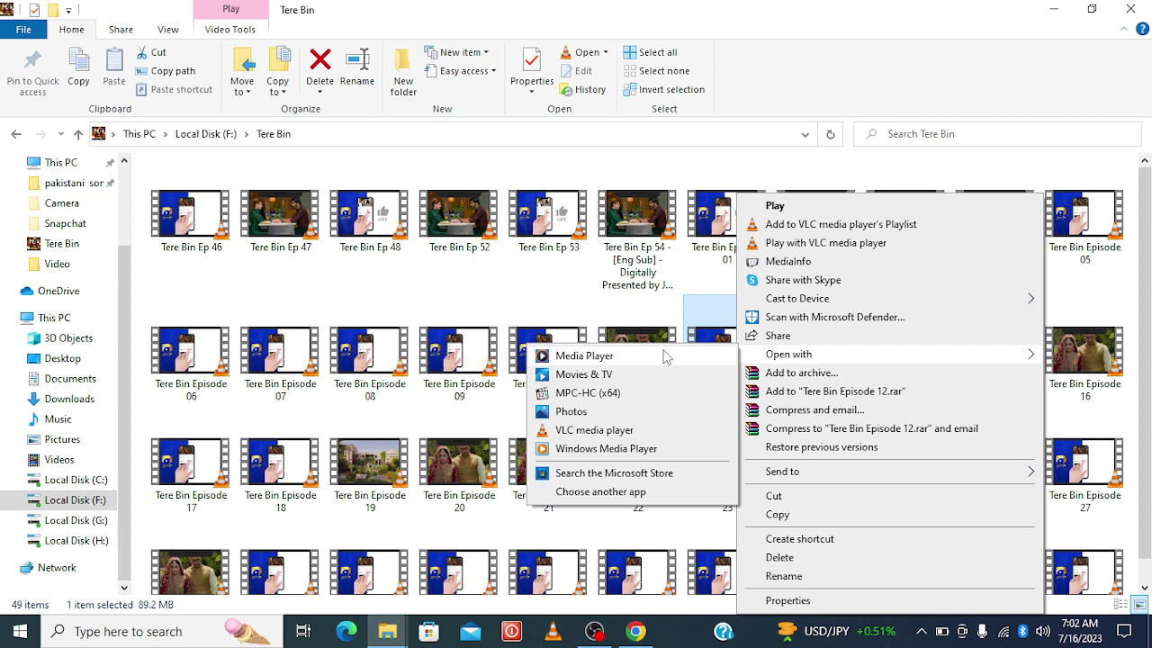
{"action": "left_click", "coordinate": [611, 359]}
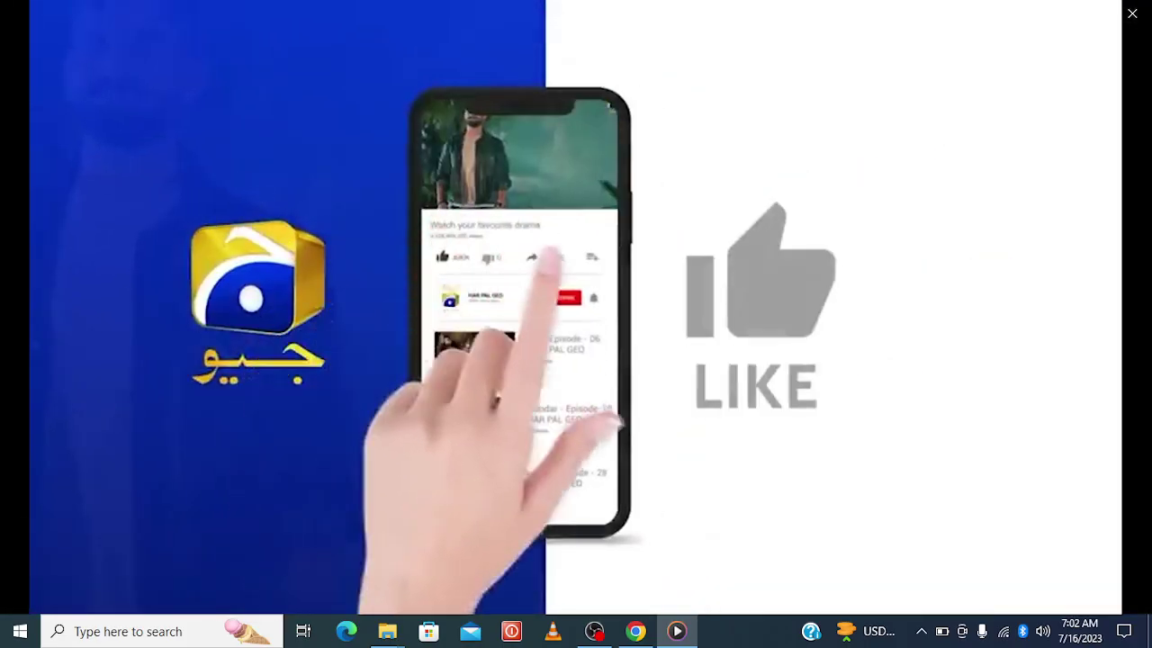
{"action": "mouse_move", "coordinate": [467, 511]}
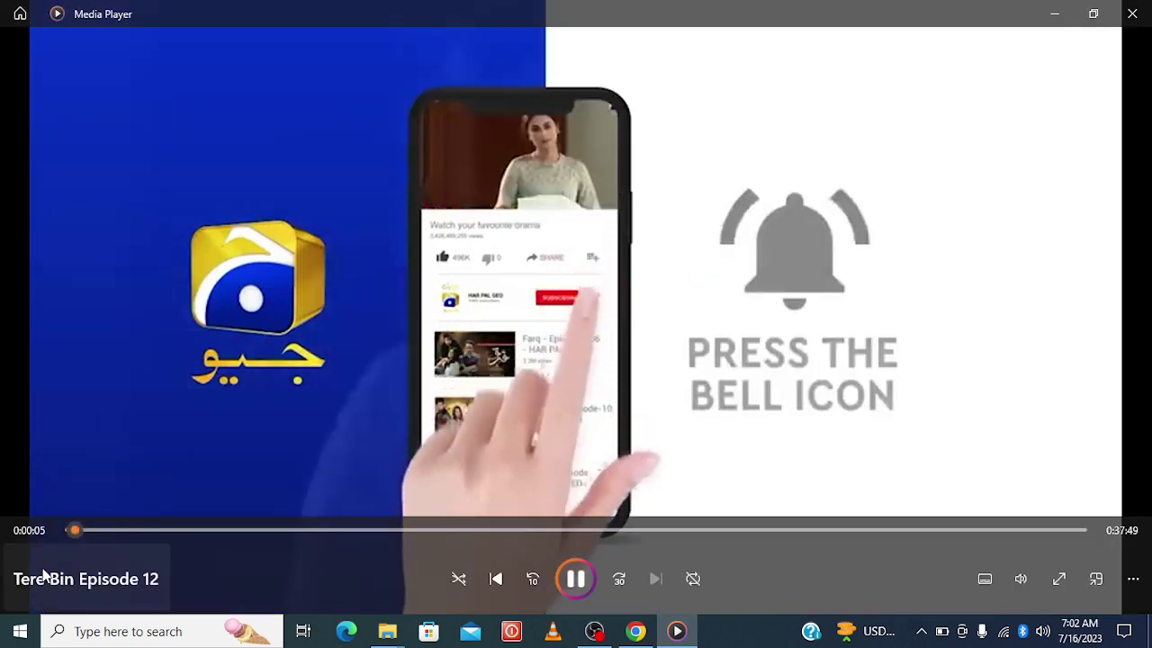
{"action": "left_click", "coordinate": [155, 530]}
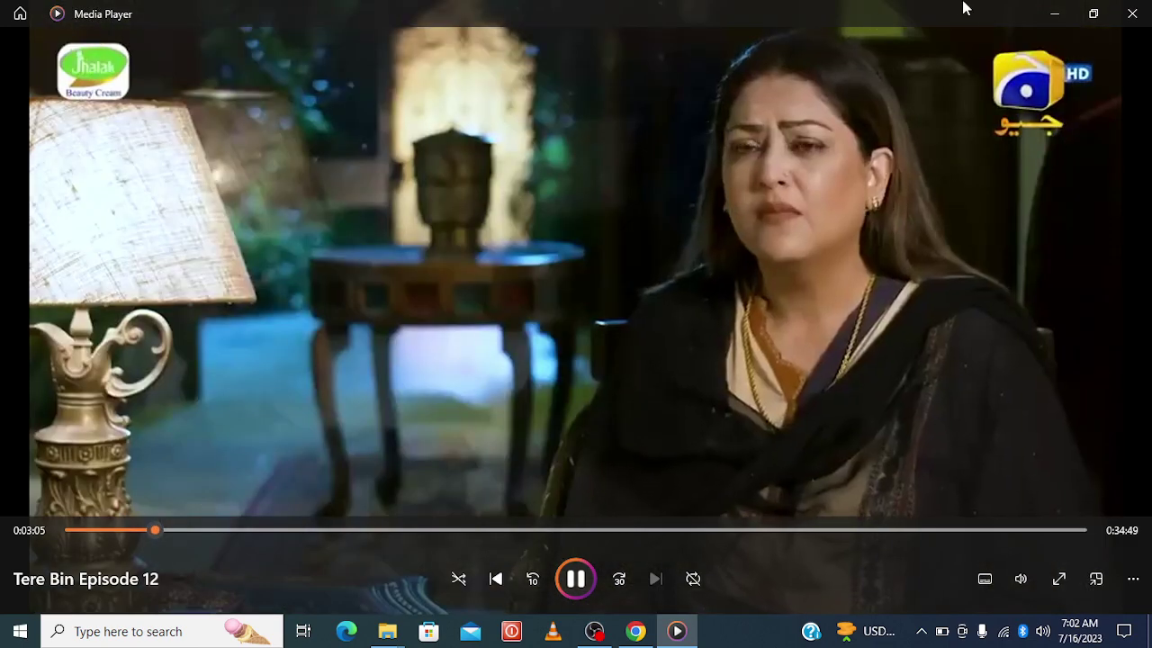
{"action": "left_click", "coordinate": [1134, 11]}
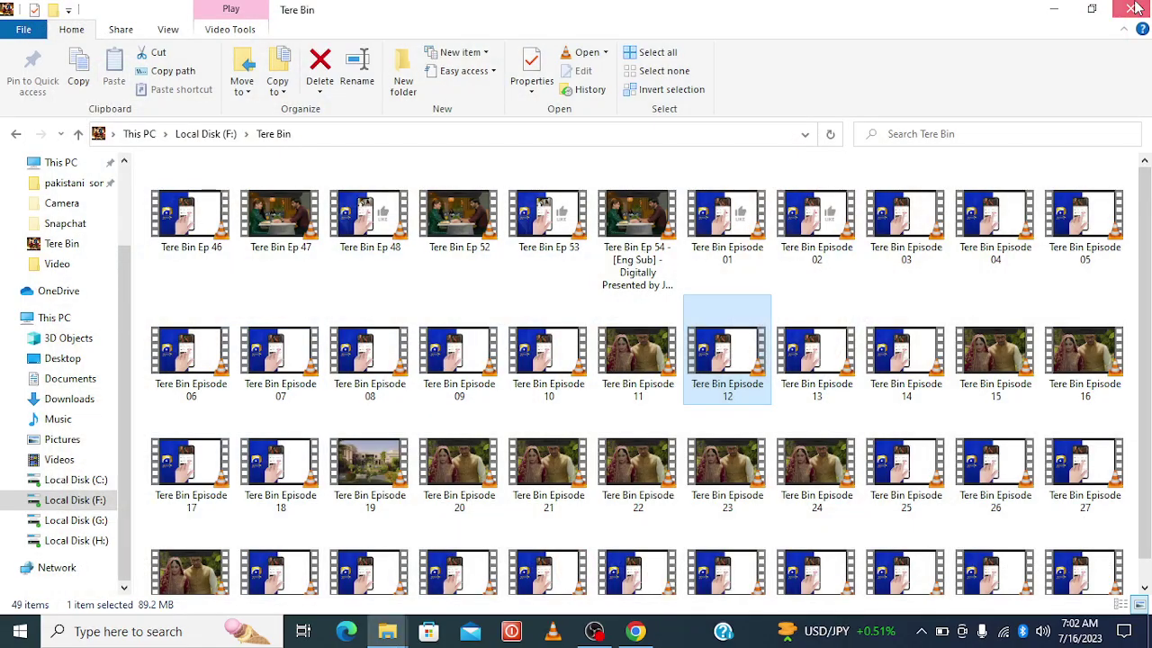
Close the Tere Bin folder window and the Tere Bin Episode 10 properties, and refresh the desktop.
{"action": "left_click", "coordinate": [1134, 9]}
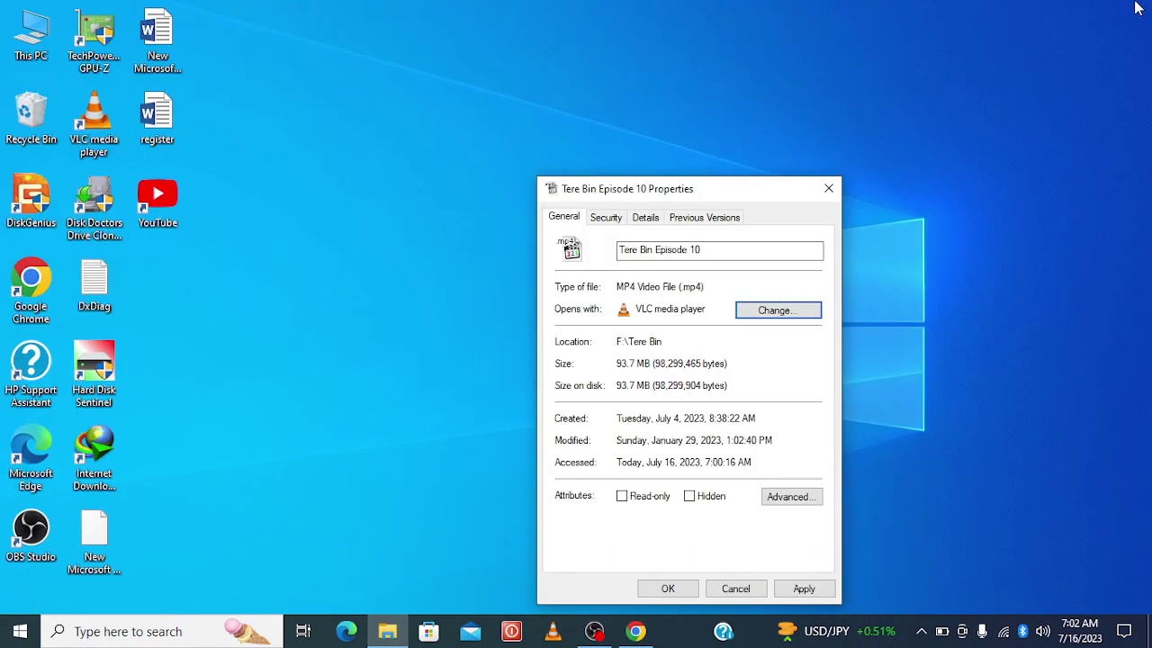
{"action": "left_click", "coordinate": [829, 188]}
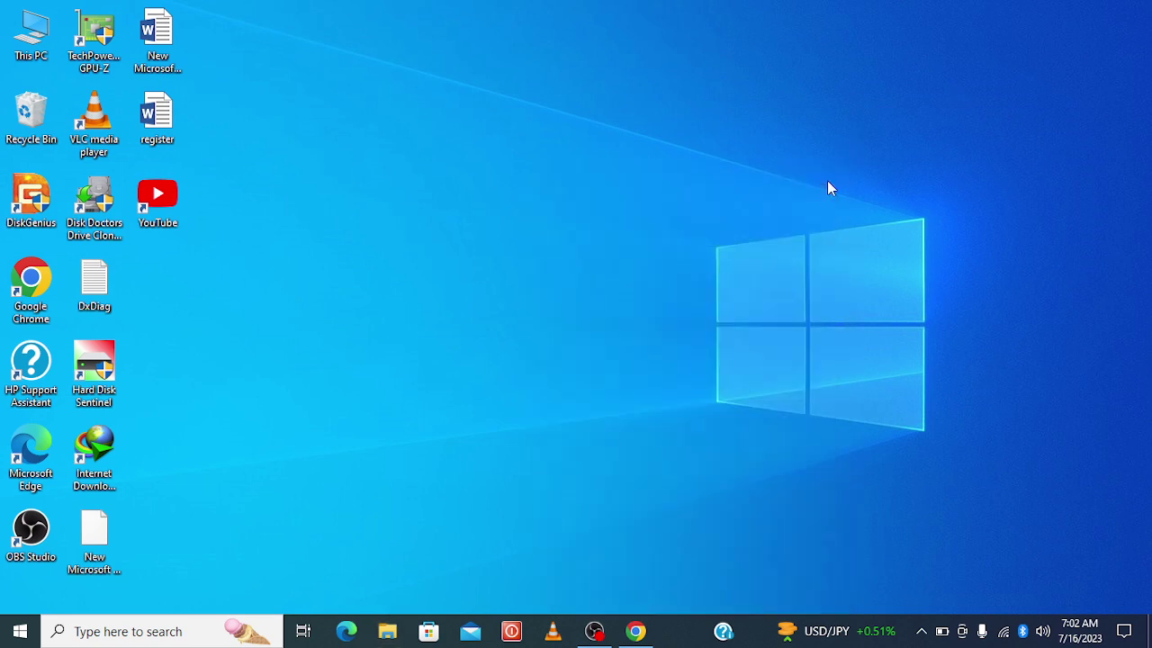
{"action": "right_click", "coordinate": [394, 49]}
{"action": "left_click", "coordinate": [430, 92]}
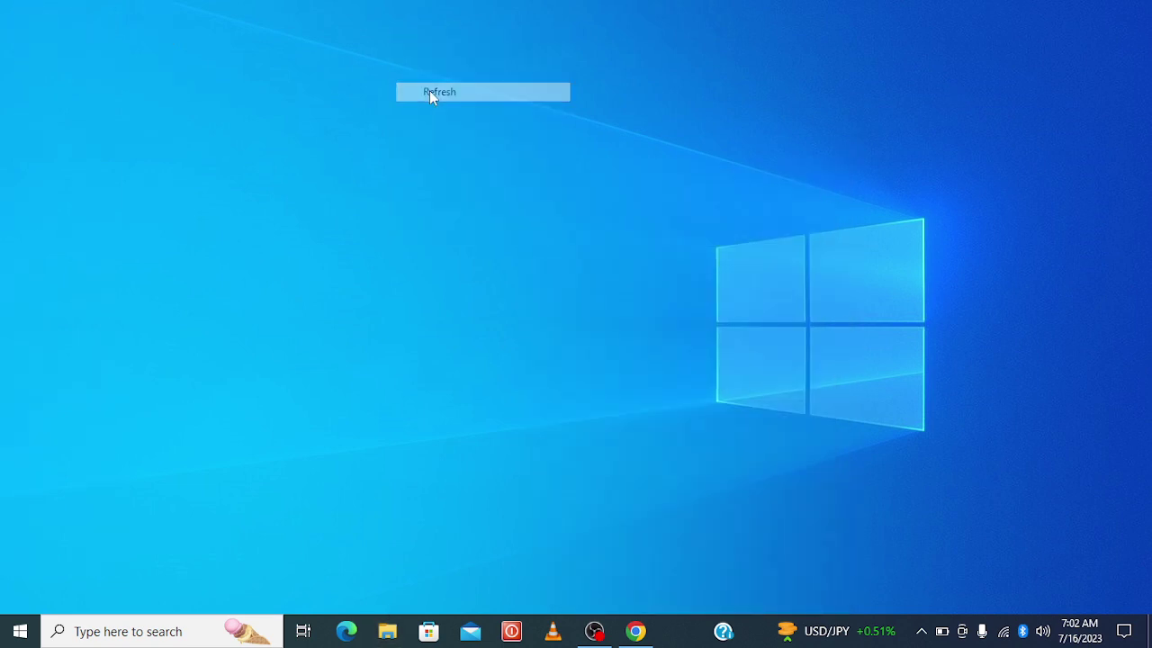
{"action": "mouse_move", "coordinate": [598, 627]}
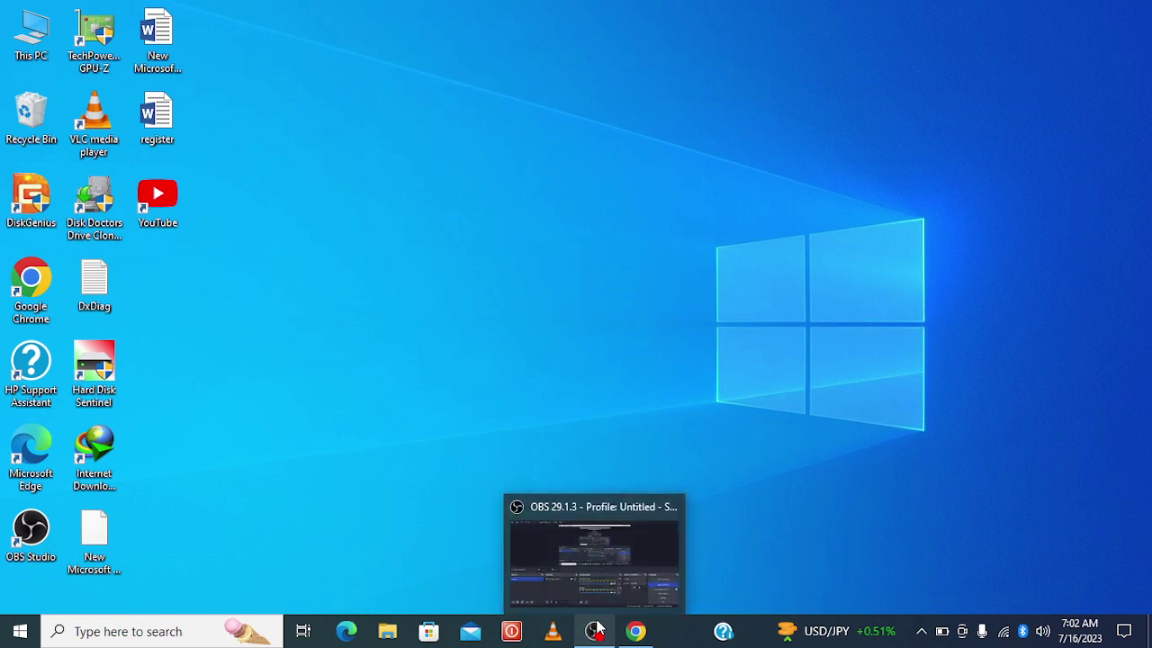
{"action": "left_click", "coordinate": [598, 630]}
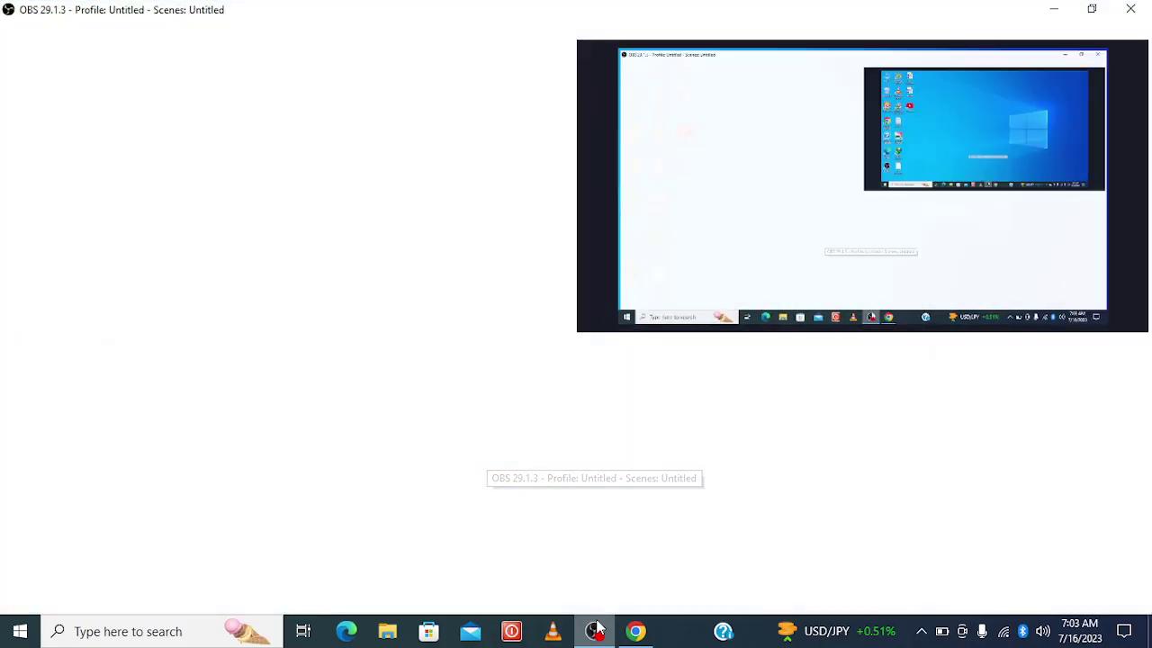